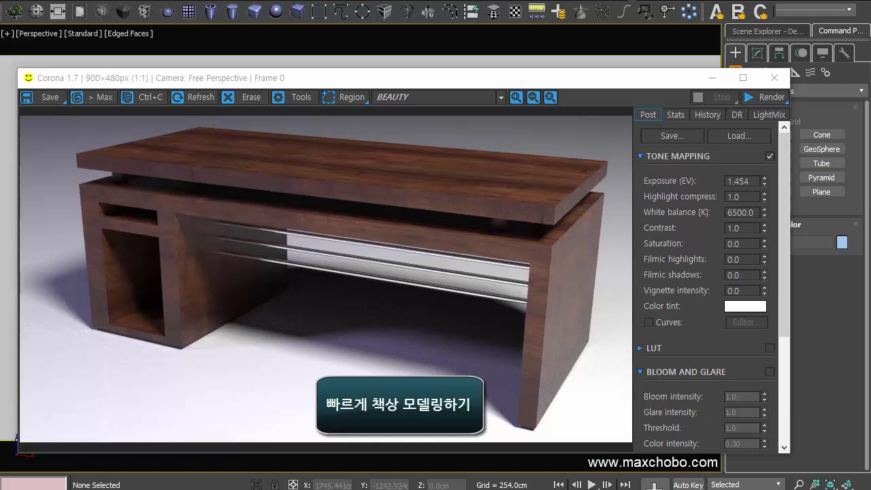
Close the Corona frame buffer and reset 3ds Max to an empty scene.
left_click(773, 78)
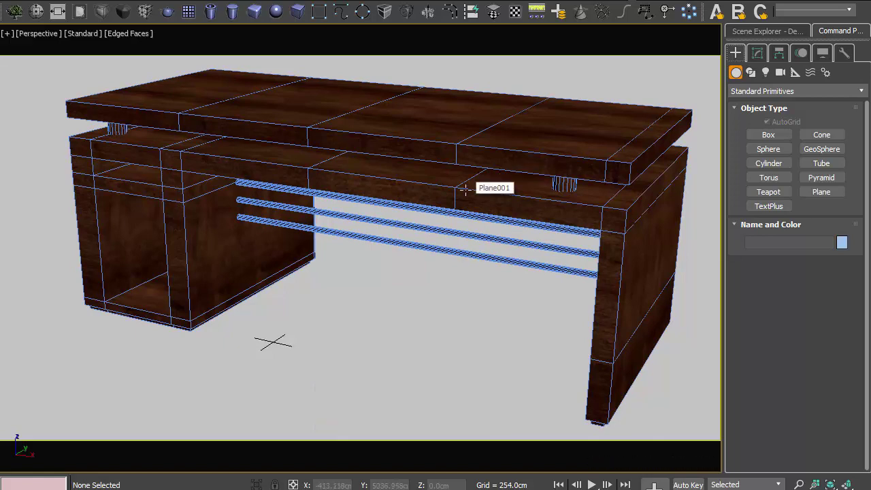
left_click(396, 268)
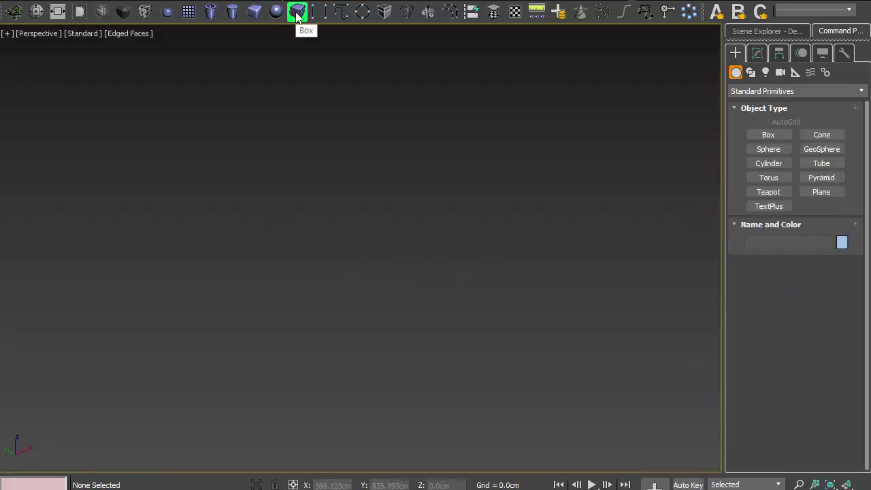
Draw a flat box about 150 × 60 cm in the Top view as the desktop slab Box001.
left_click(296, 12)
key("t")
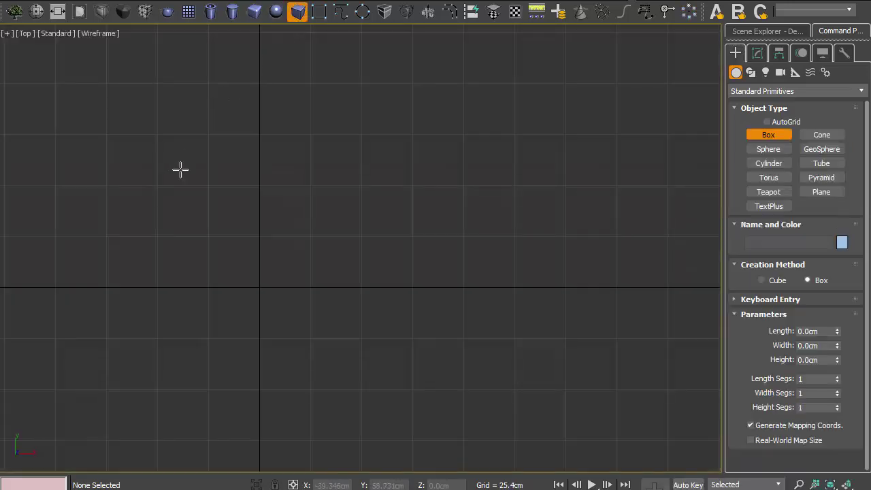
mouse_move(181, 170)
left_mouse_down()
mouse_move(491, 277)
mouse_move(481, 289)
left_mouse_up()
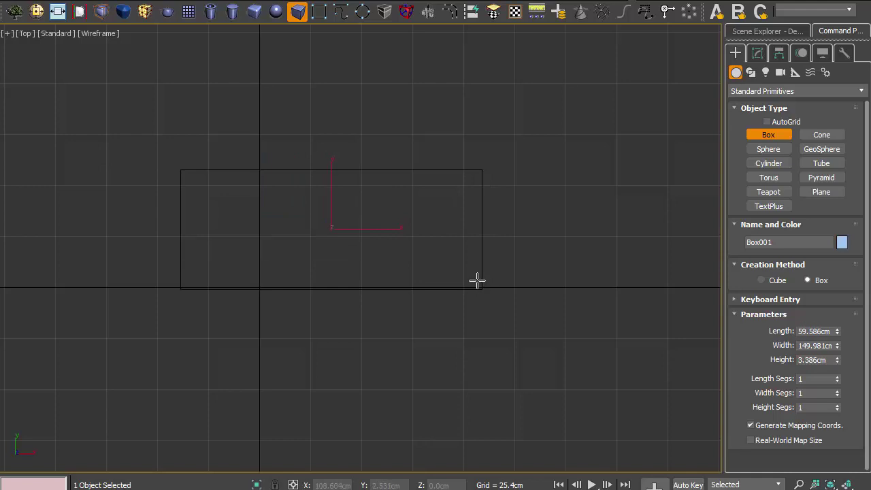
left_click(458, 274)
right_click(457, 274)
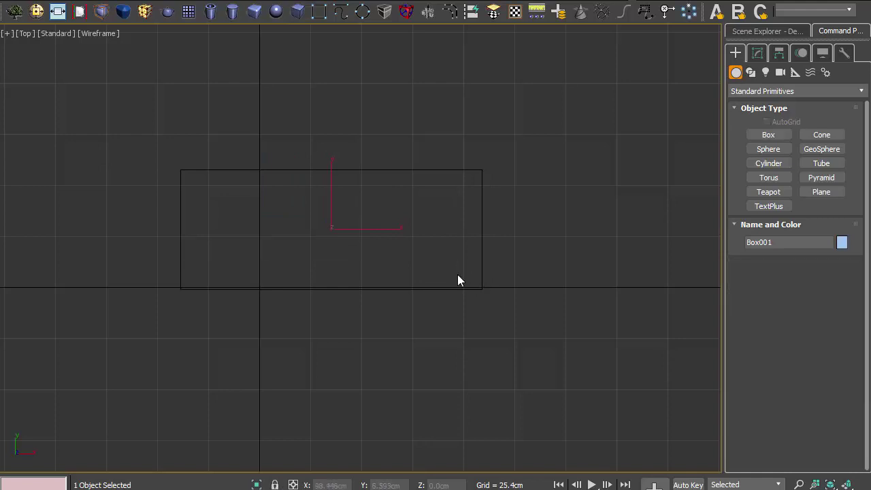
key("p")
mouse_move(334, 274)
middle_mouse_down("alt")
mouse_move(387, 243)
mouse_move(309, 262)
middle_mouse_up("alt")
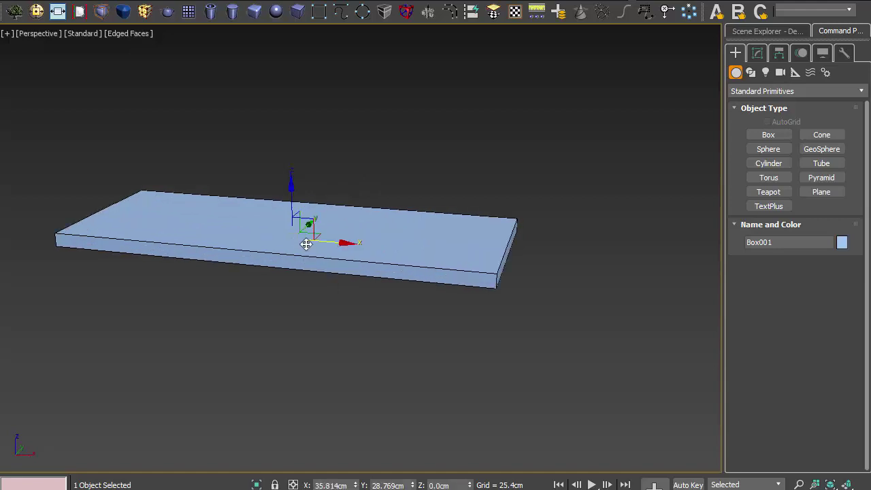
left_click_drag(291, 204, 290, 236, "shift")
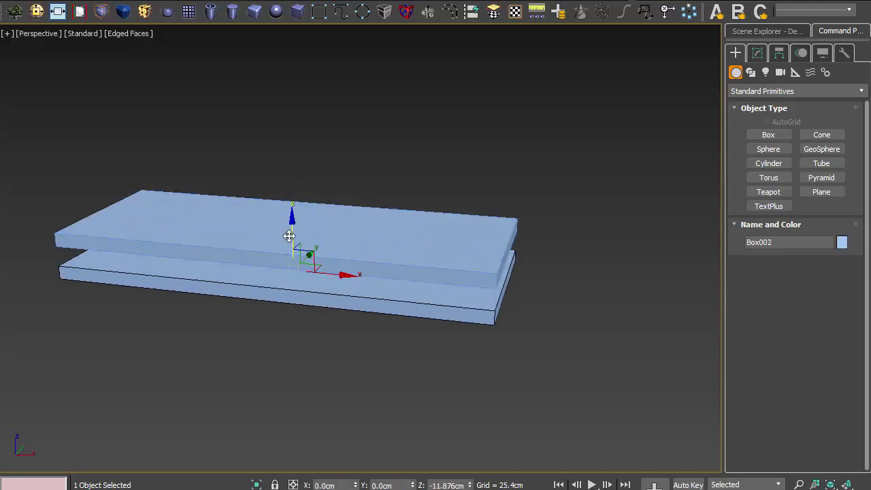
left_click(490, 306)
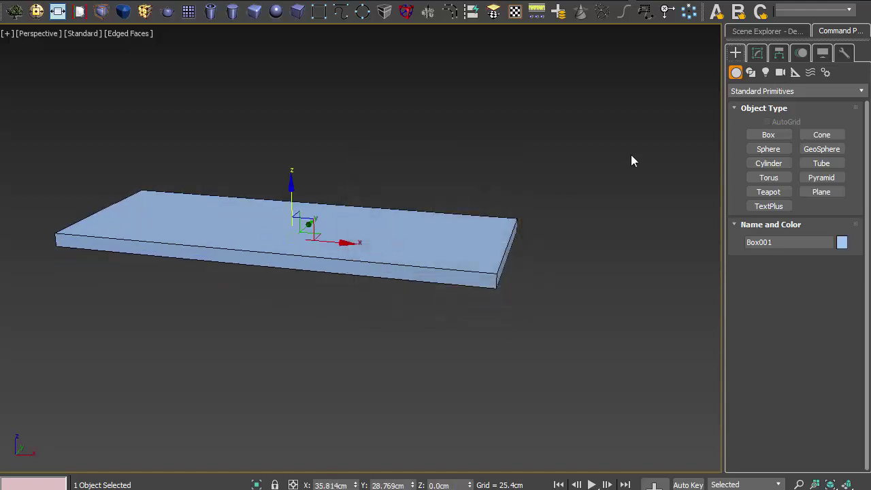
Set the slab's Height to 2.417 cm.
left_click(757, 53)
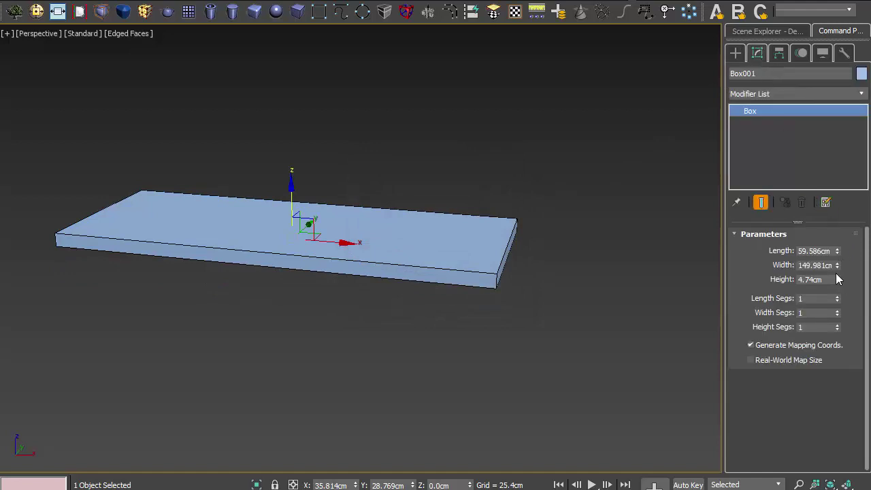
left_click_drag(837, 280, 839, 319)
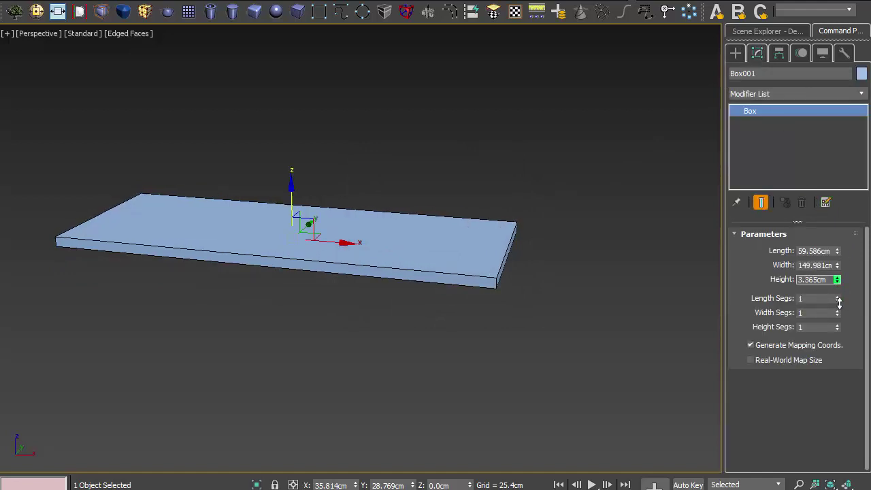
scroll(329, 264, "up", 2)
scroll(359, 210, "up", 3)
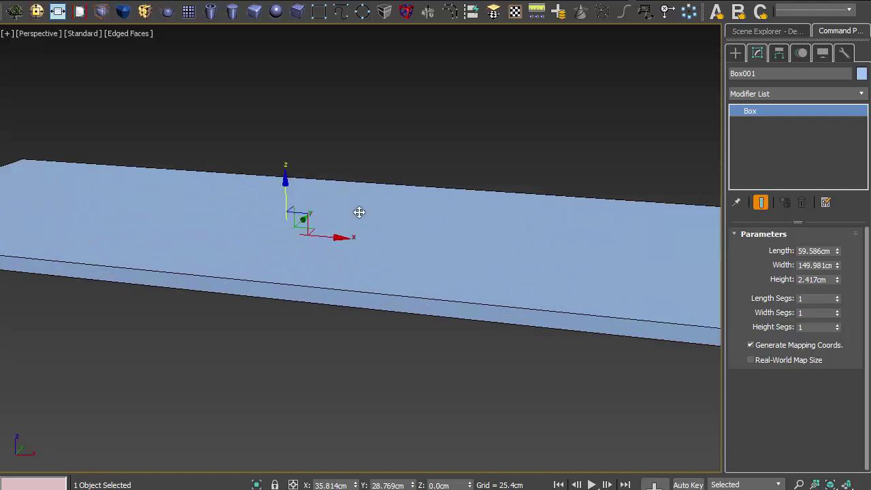
Clone the slab as a copy, Box002, about 5 cm below the original.
left_click_drag(287, 218, 288, 235, "shift")
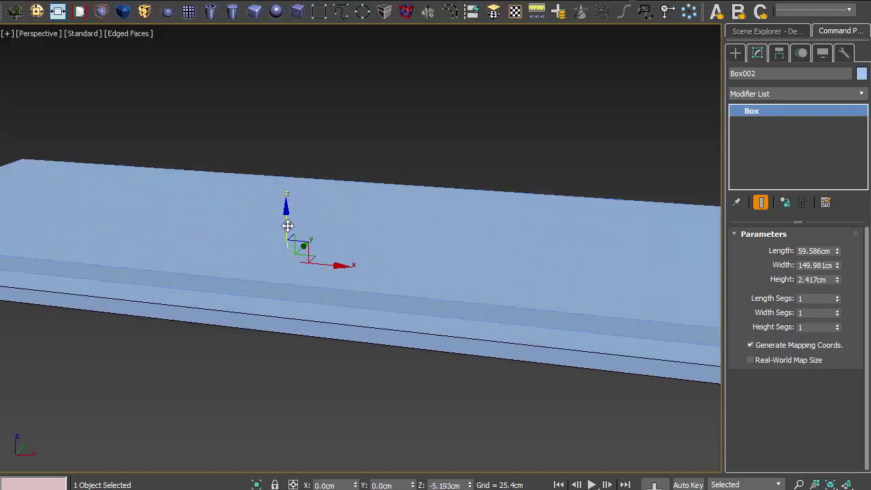
key("Return")
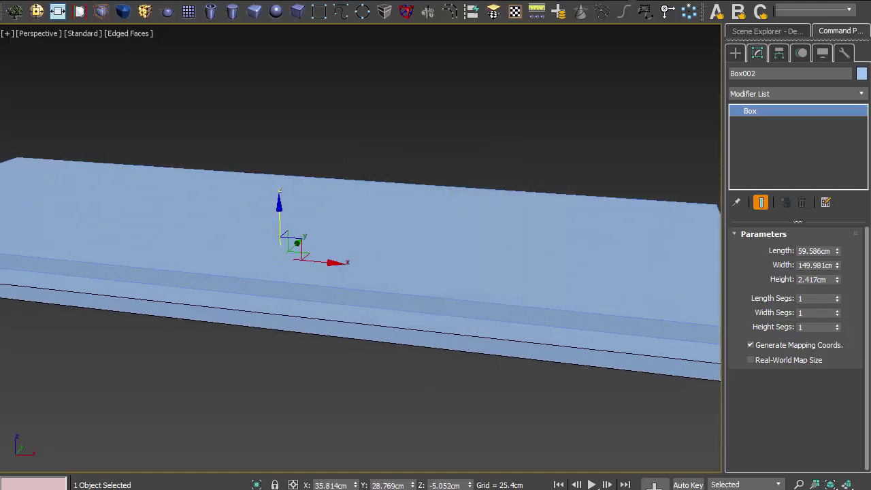
left_click(256, 484)
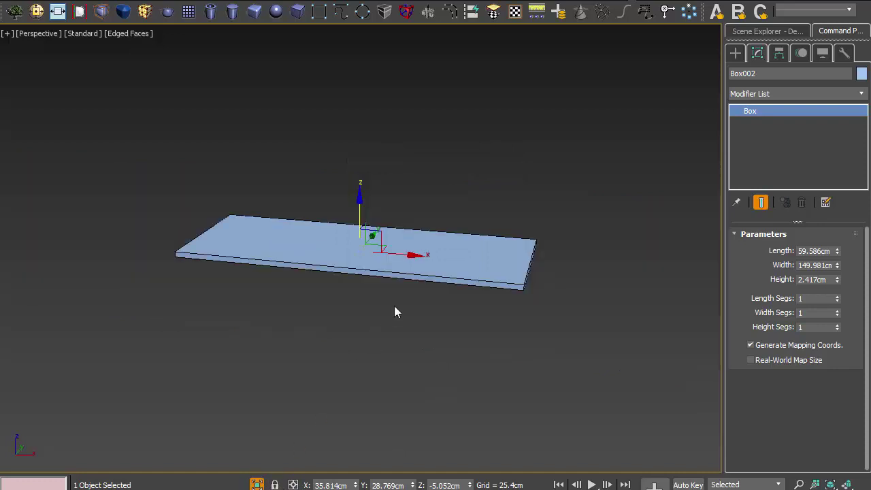
scroll(399, 291, "up", 2)
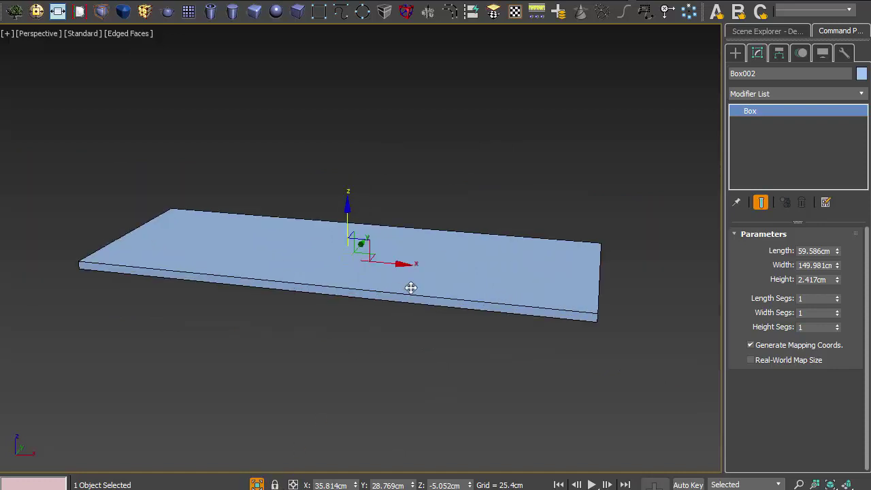
Add an Edit Poly modifier on top of Box002's Box base.
key("alt+e")
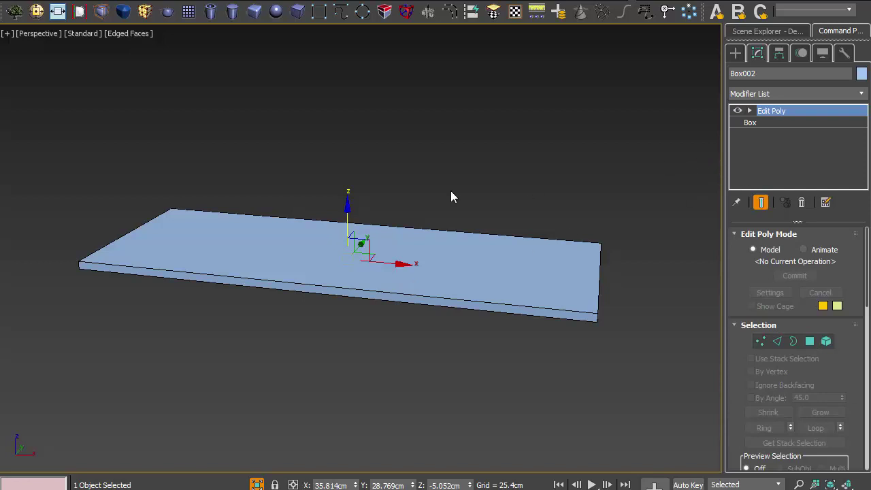
key("x")
key("Escape")
left_click(837, 95)
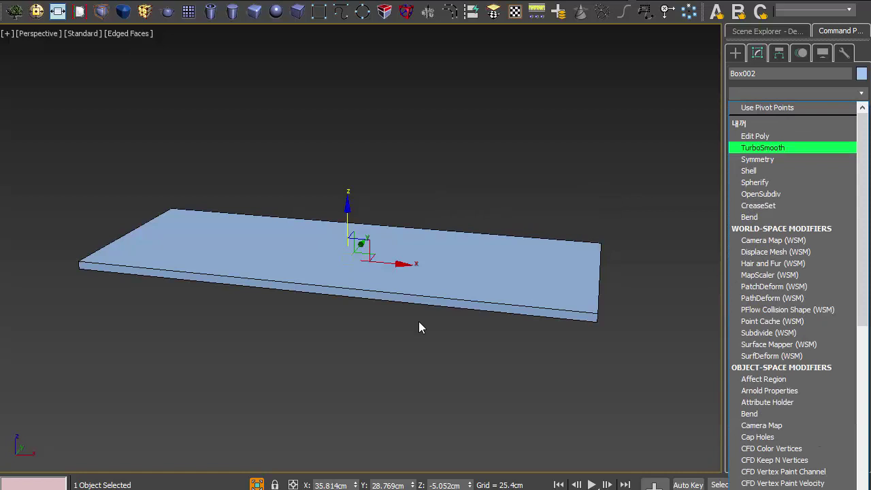
left_click(790, 123)
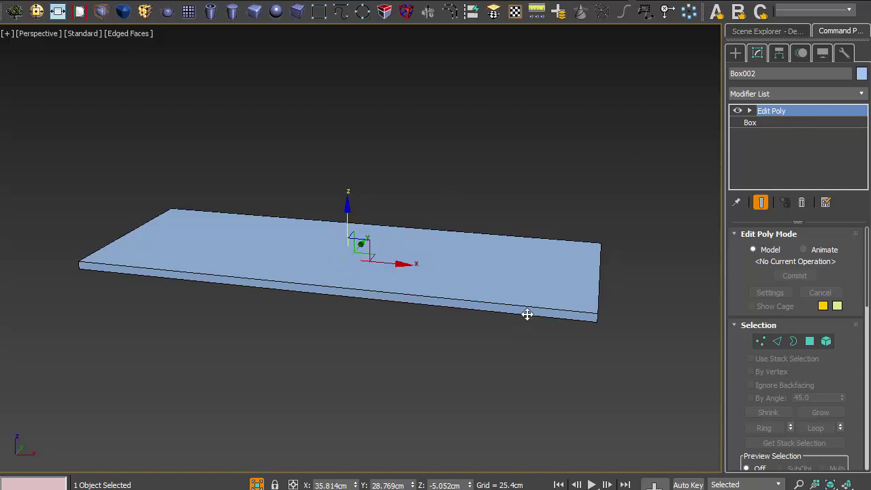
key("alt+shift+w")
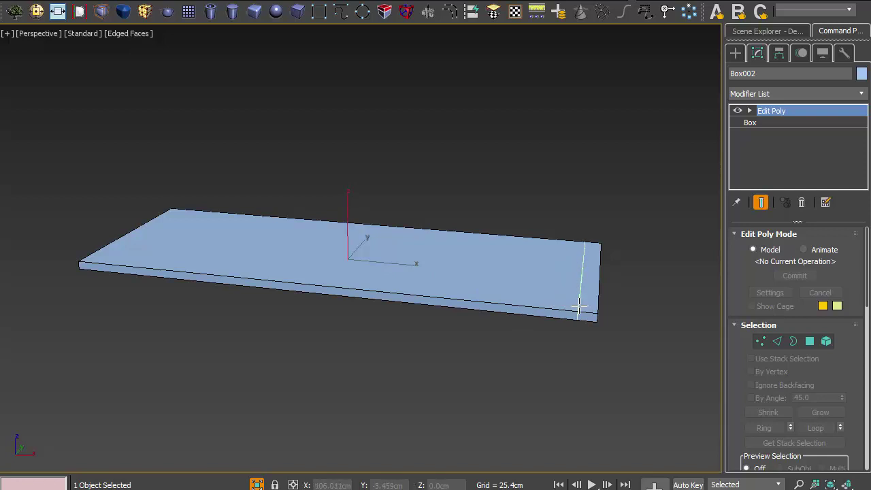
Cut edge loops near the left and right ends of Box002.
left_click(578, 307)
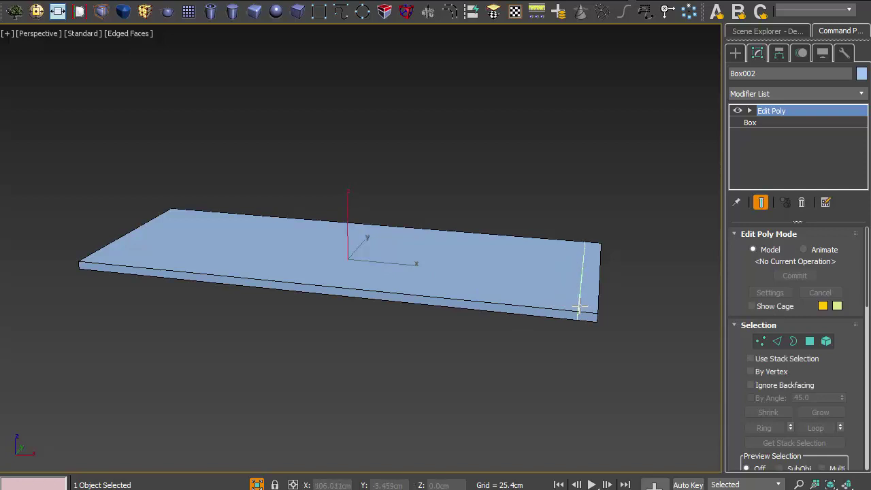
left_click(204, 274)
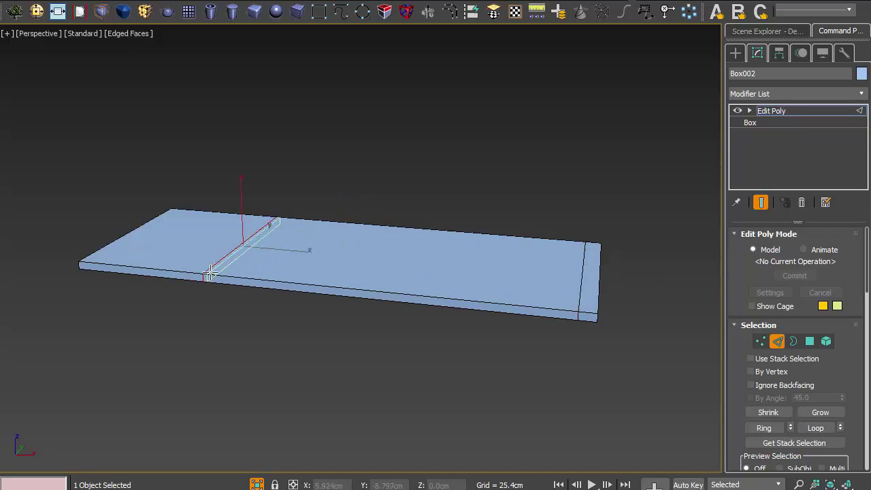
right_click(209, 274)
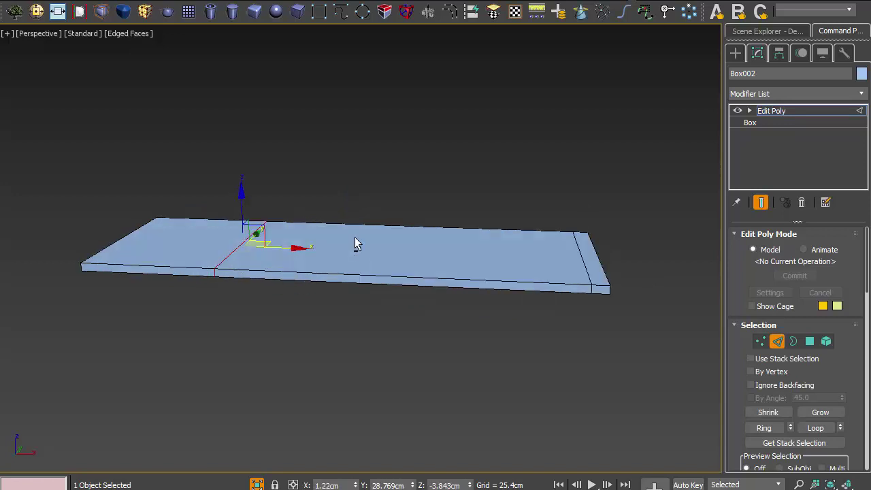
middle_click_drag(354, 239, 358, 203, "alt")
Extrude the wide left and narrow right end faces downward into two supports.
key("4")
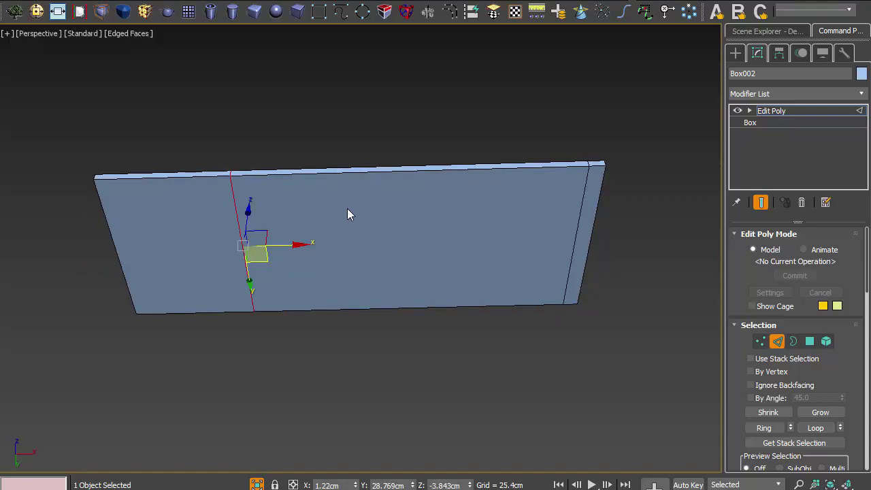
left_click(186, 204)
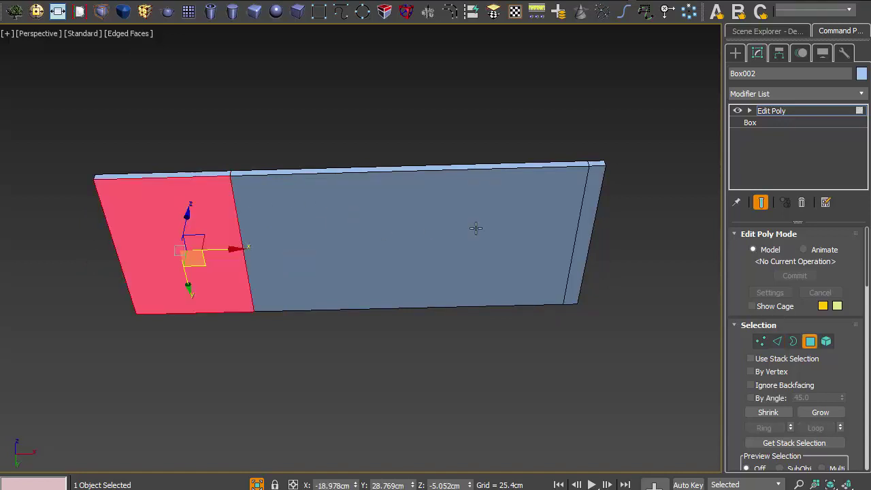
left_click(583, 204, "ctrl")
right_click(584, 204)
left_click(567, 238)
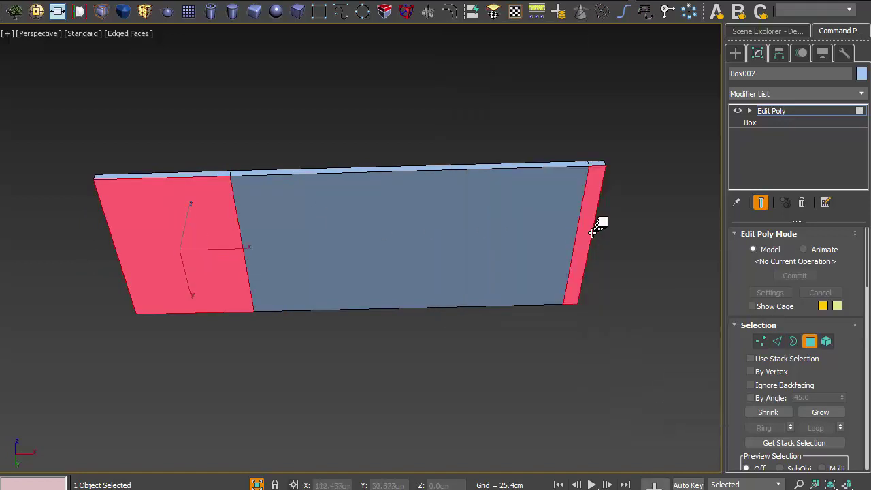
left_click_drag(591, 233, 545, 137)
key("f")
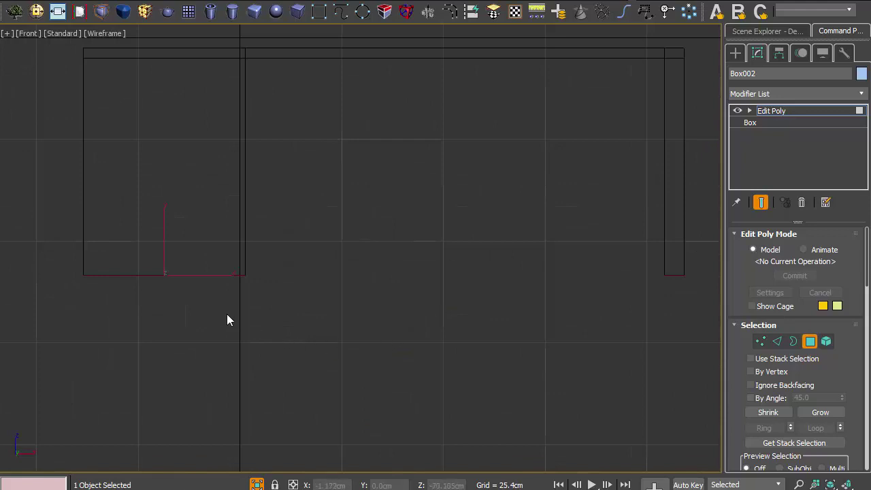
Frame the desk in the Front view, exit Polygon level and switch to Edge mode.
mouse_move(219, 274)
middle_mouse_down()
mouse_move(258, 356)
mouse_move(160, 347)
mouse_move(204, 348)
middle_mouse_up()
scroll(160, 347, "down", 2)
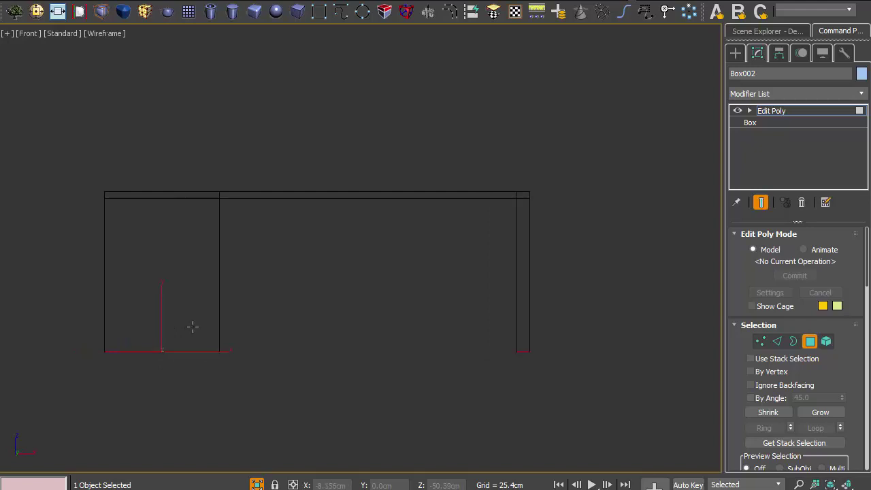
key("4")
middle_click_drag(217, 273, 223, 291)
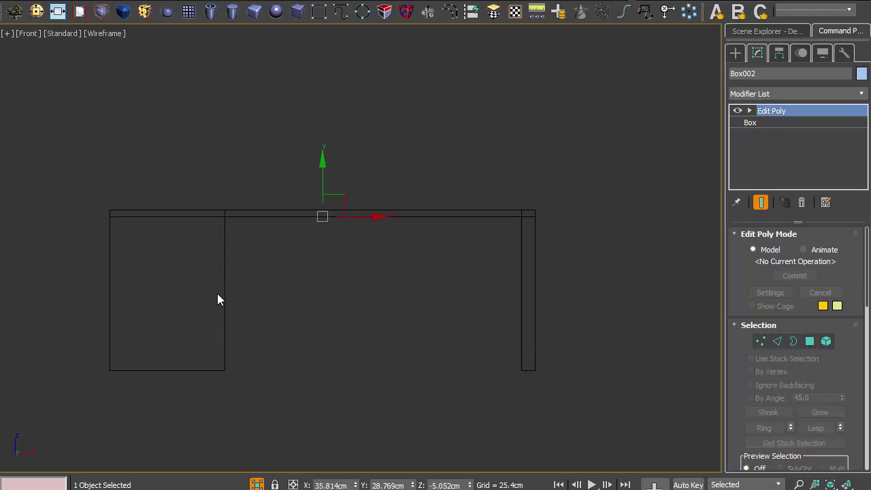
key("2")
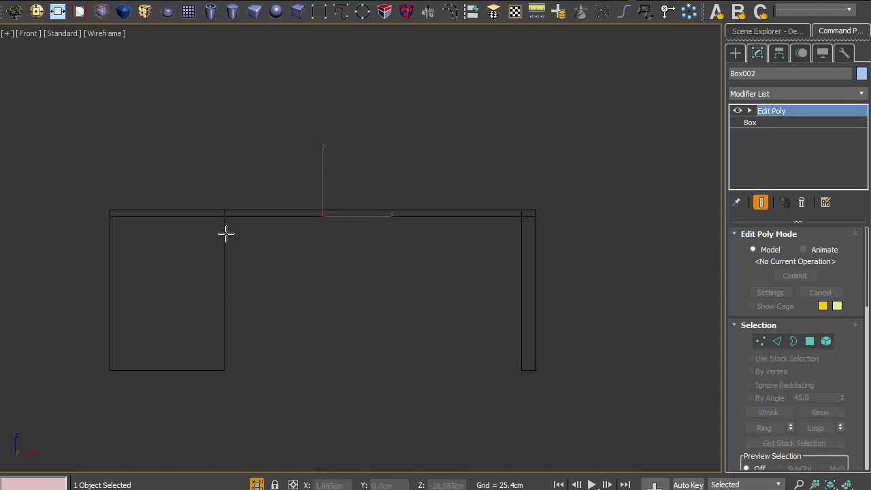
Cut four horizontal and two vertical edge loops across the cabinet front.
left_click(219, 241)
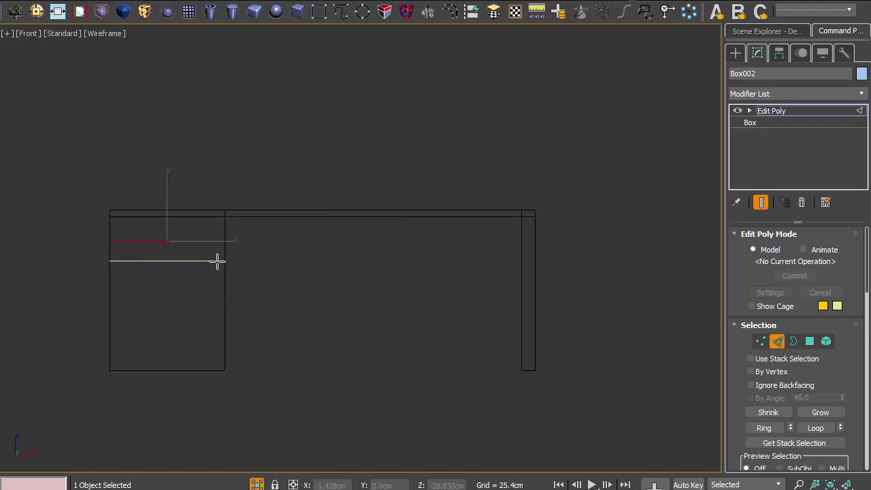
left_click(218, 259)
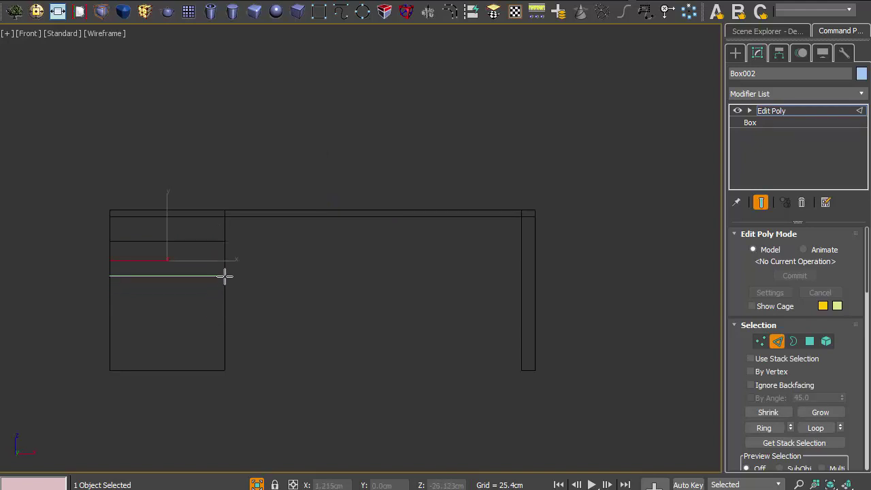
left_click(224, 271)
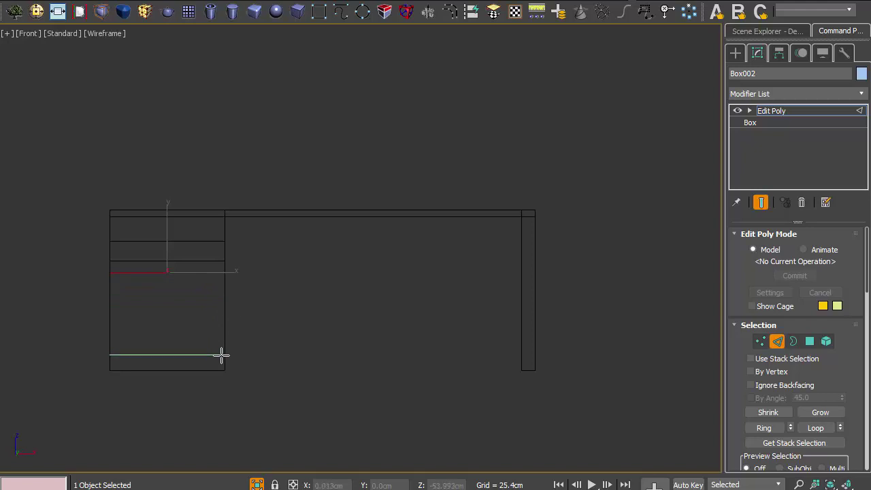
left_click(221, 355)
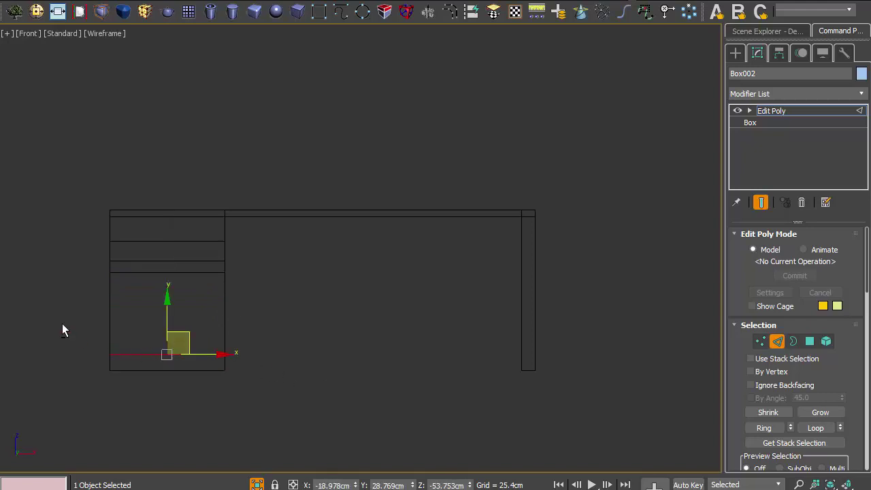
left_click(122, 265)
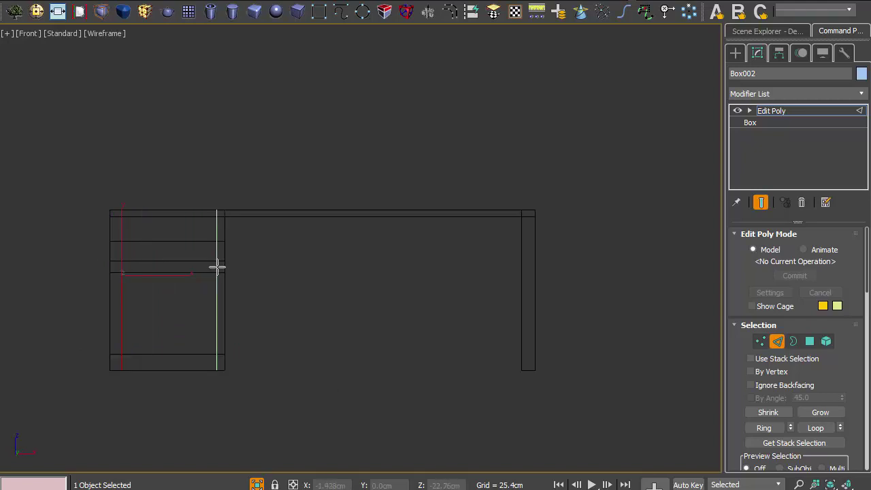
left_click(215, 266)
right_click(192, 297)
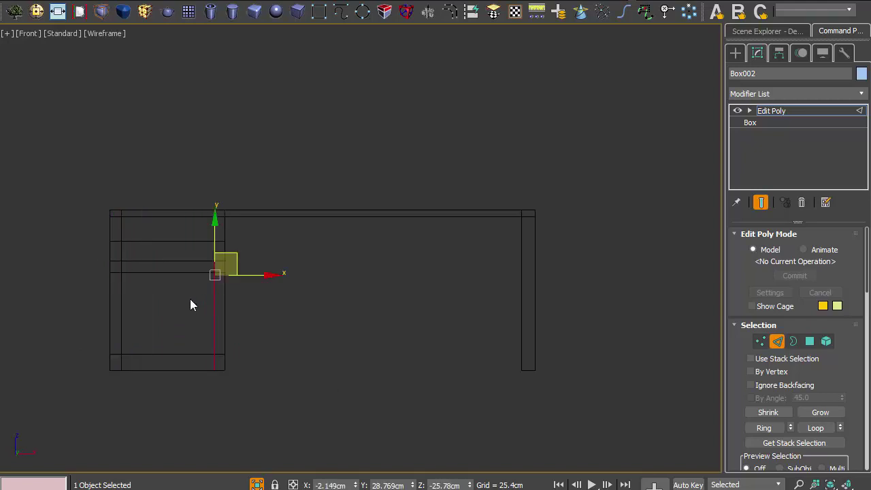
Select the cabinet's large lower front face and upper strip face.
key("4")
left_click(178, 302)
left_click(173, 252, "ctrl")
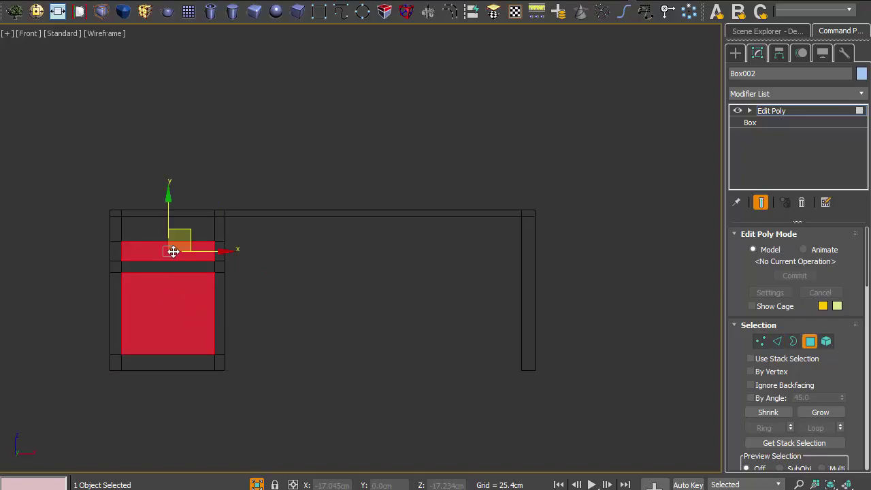
key("p")
middle_click_drag(179, 262, 39, 335, "alt")
Delete the cabinet's upper strip and lower front faces to open two holes.
left_click(249, 198)
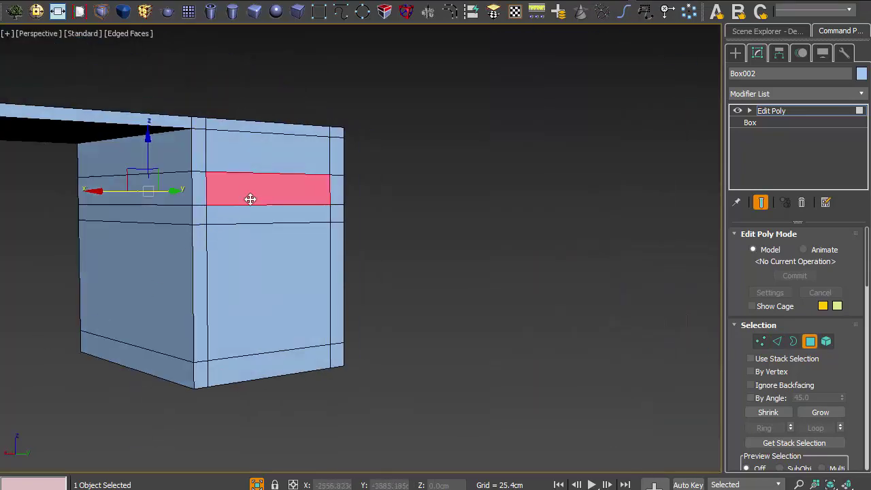
left_click(243, 286, "ctrl")
key("Delete")
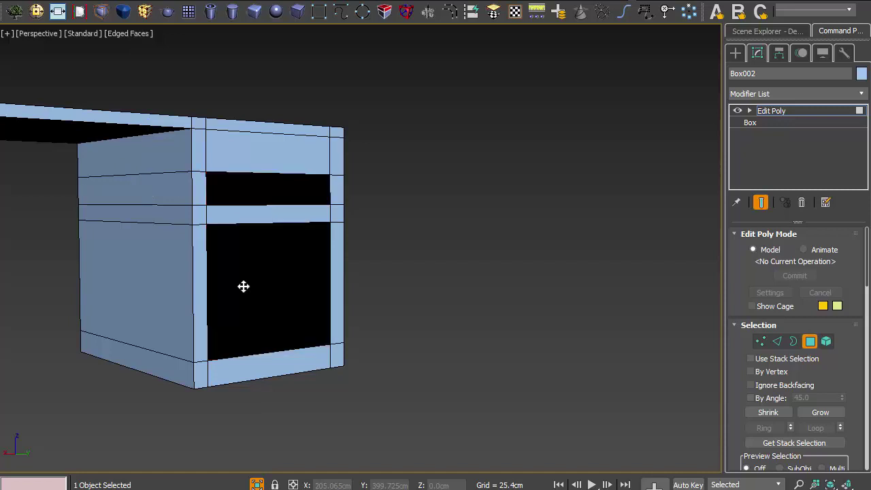
Bridge the front and far-side hole borders into inner cubby walls.
left_click(792, 341)
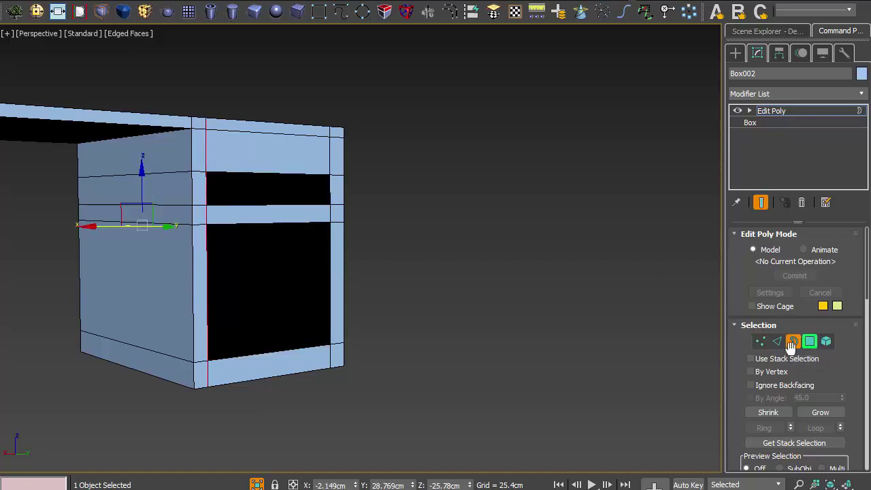
left_click(302, 174)
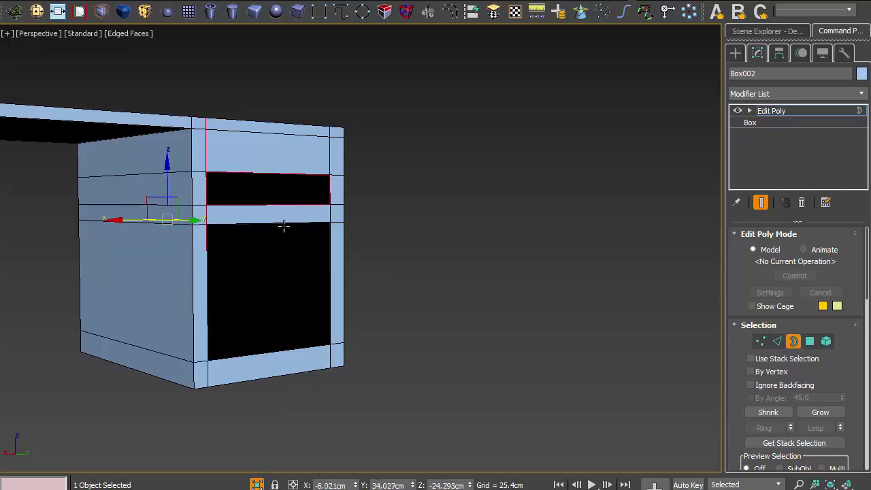
left_click(284, 225, "ctrl")
mouse_move(140, 343)
middle_mouse_down("alt")
mouse_move(318, 353)
mouse_move(300, 332)
middle_mouse_up("alt")
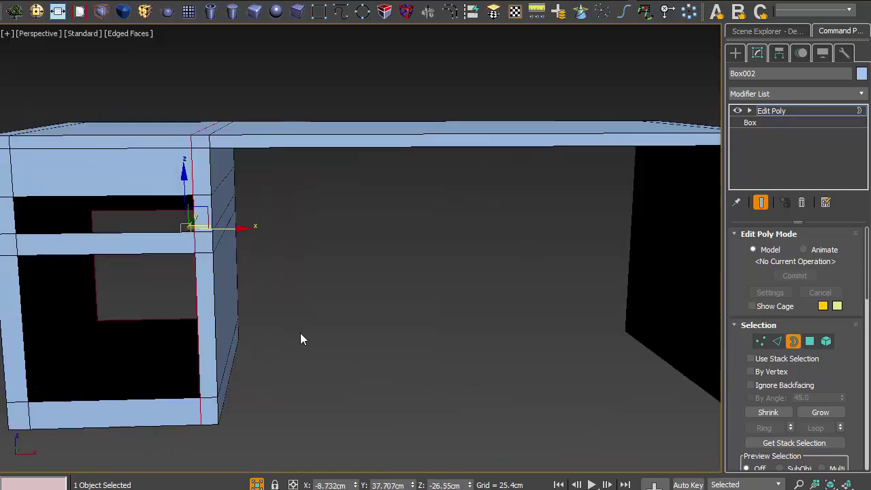
left_click(134, 198, "ctrl")
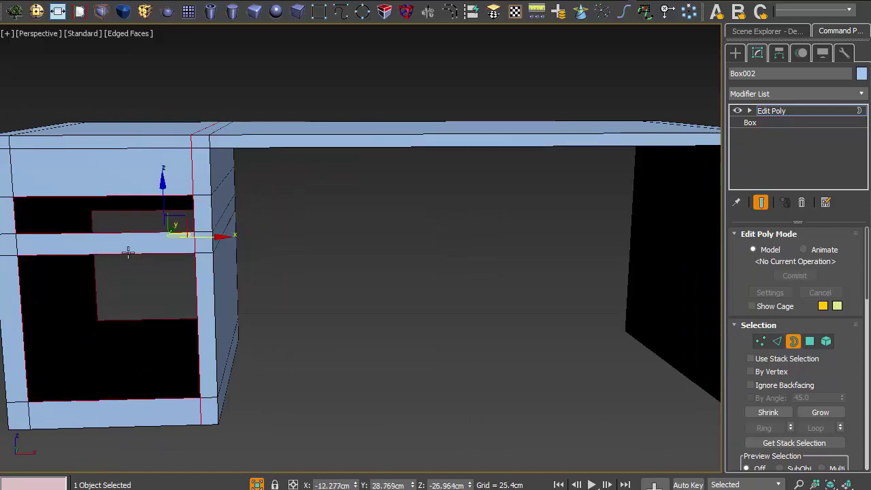
mouse_move(148, 270)
middle_mouse_down("alt")
mouse_move(197, 265)
mouse_move(181, 264)
middle_mouse_up("alt")
scroll(180, 270, "up", 2)
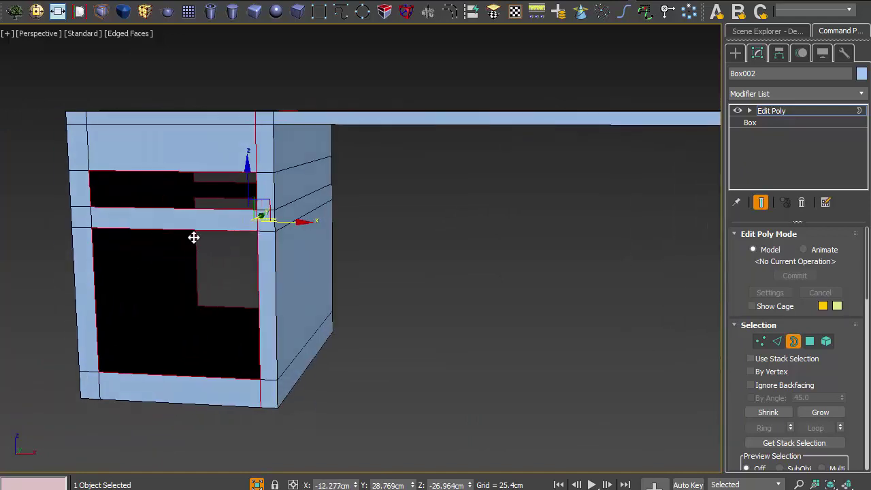
scroll(194, 237, "up", 3)
scroll(195, 238, "down", 5)
scroll(734, 398, "down", 2)
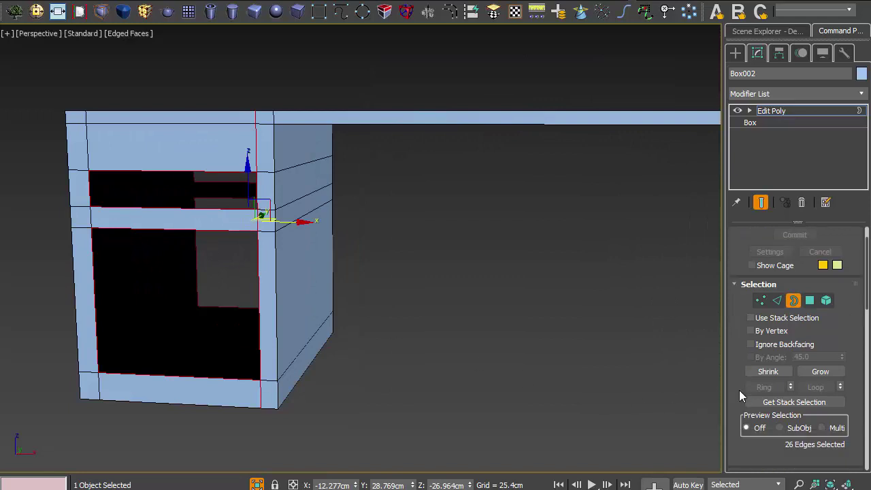
scroll(738, 389, "down", 4)
scroll(740, 394, "down", 1)
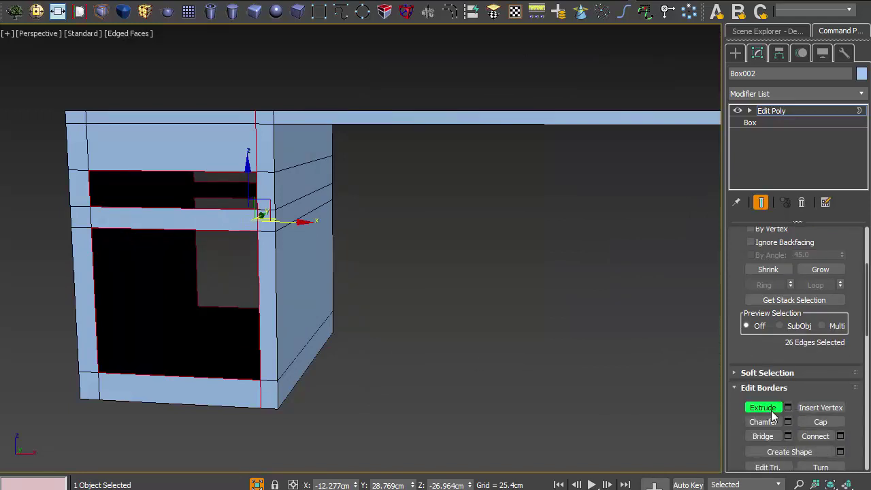
left_click(762, 436)
mouse_move(323, 404)
middle_mouse_down("alt")
mouse_move(278, 340)
mouse_move(297, 398)
mouse_move(255, 404)
mouse_move(267, 410)
mouse_move(248, 388)
mouse_move(326, 387)
mouse_move(346, 361)
mouse_move(350, 278)
middle_mouse_up("alt")
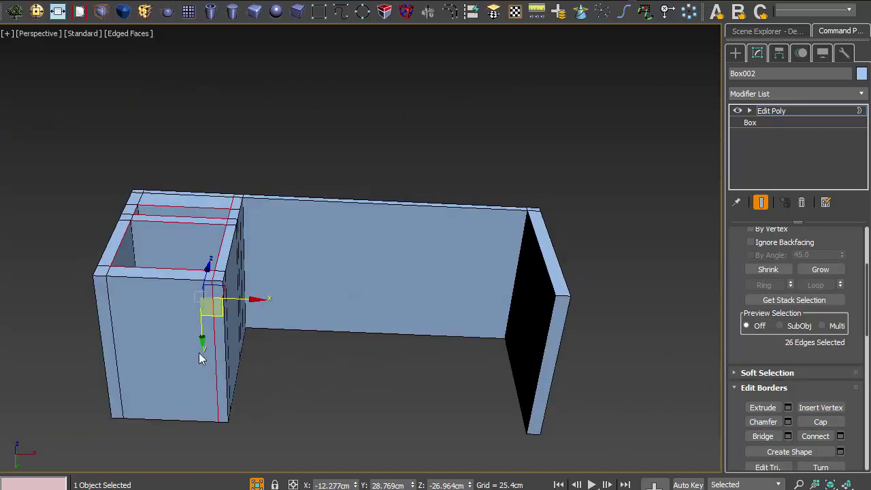
Select the outer end faces of the cabinet and the far leg.
key("4")
left_click(148, 344)
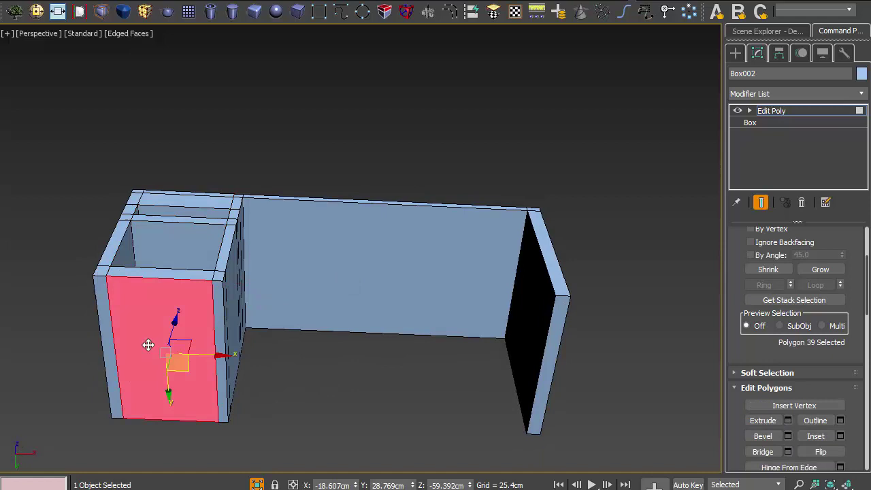
left_click(102, 345, "ctrl")
left_click(218, 338, "ctrl")
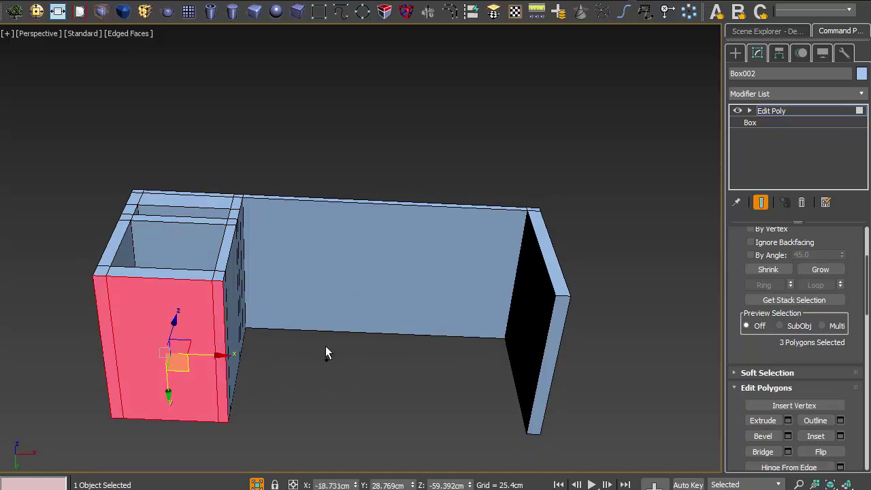
left_click(553, 347, "ctrl")
Inset the selected faces by 0.397 cm.
right_click(553, 347)
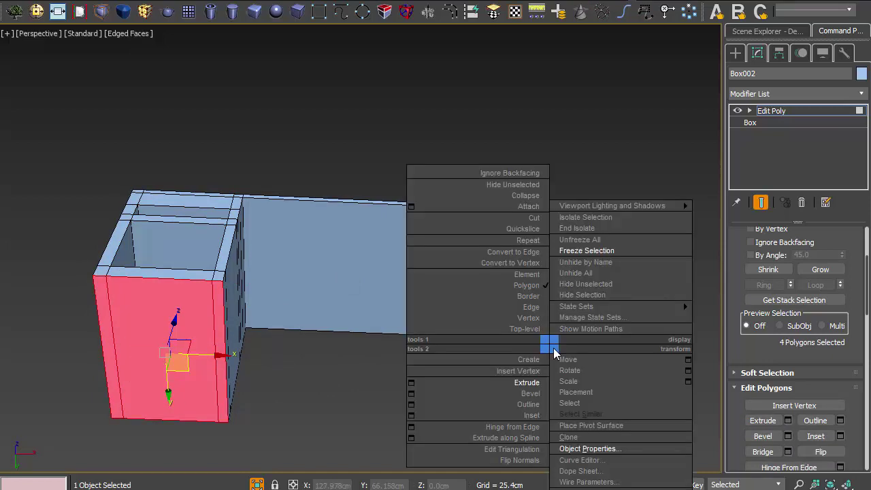
left_click(524, 414)
left_click_drag(553, 356, 550, 362)
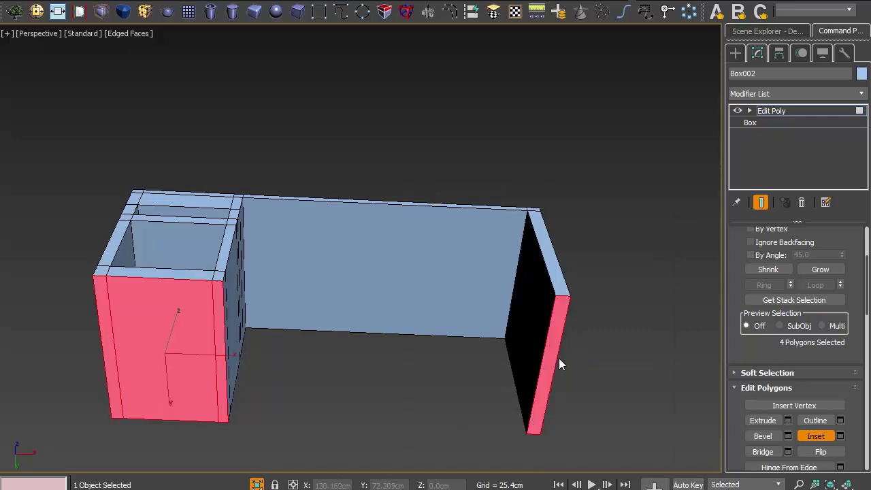
scroll(560, 357, "up", 4)
right_click(544, 340)
right_click(548, 338)
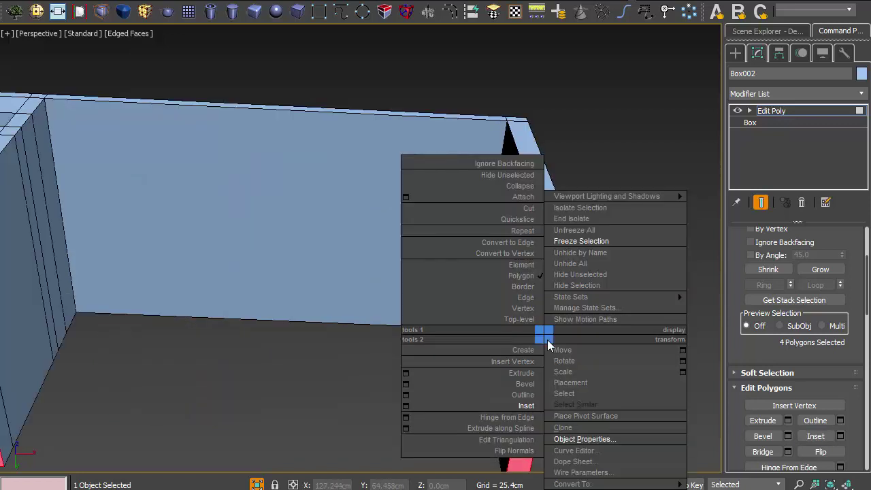
left_click(404, 406)
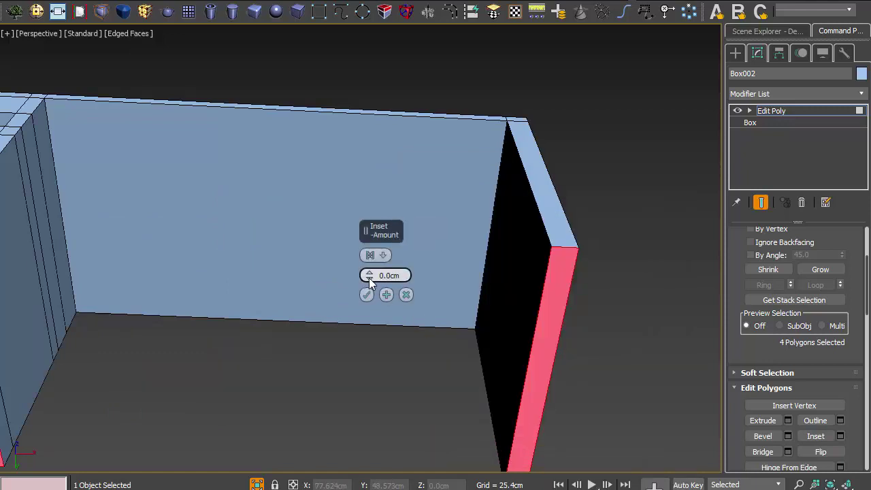
left_click_drag(369, 277, 369, 271)
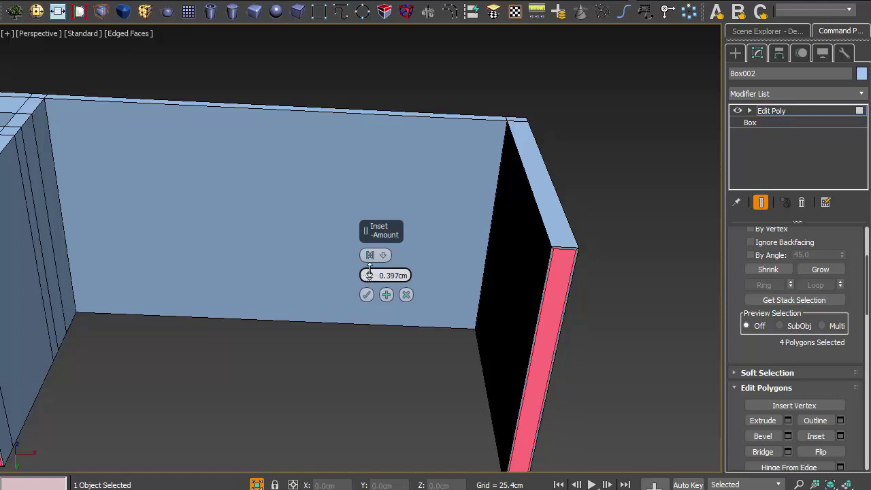
left_click(366, 294)
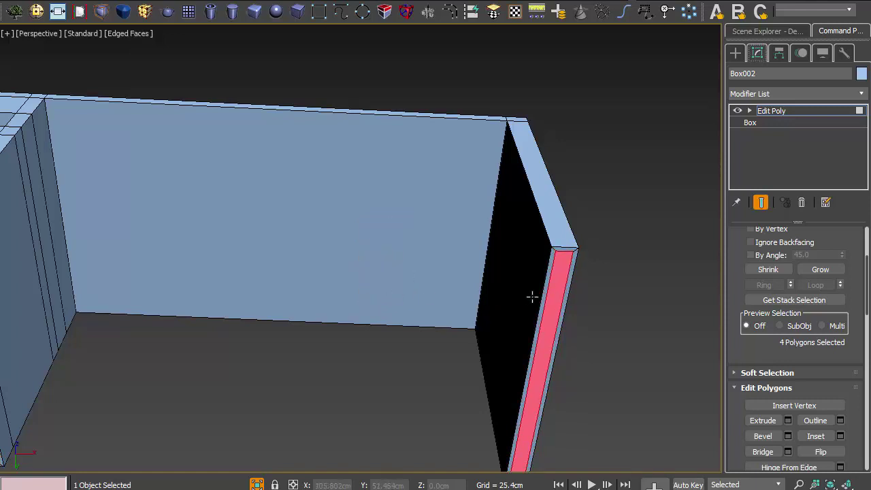
Extrude the inset faces slightly outward and return to object level.
right_click(552, 297)
left_click(534, 329)
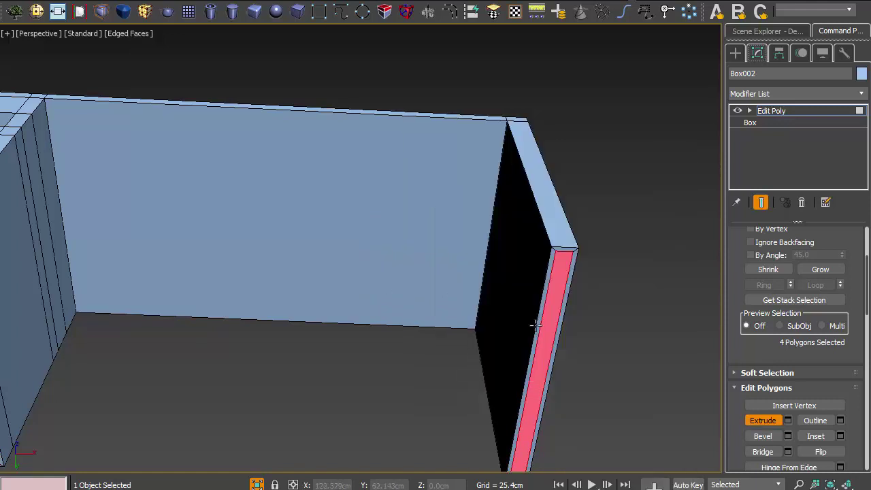
left_click(556, 299)
left_click_drag(556, 299, 555, 293)
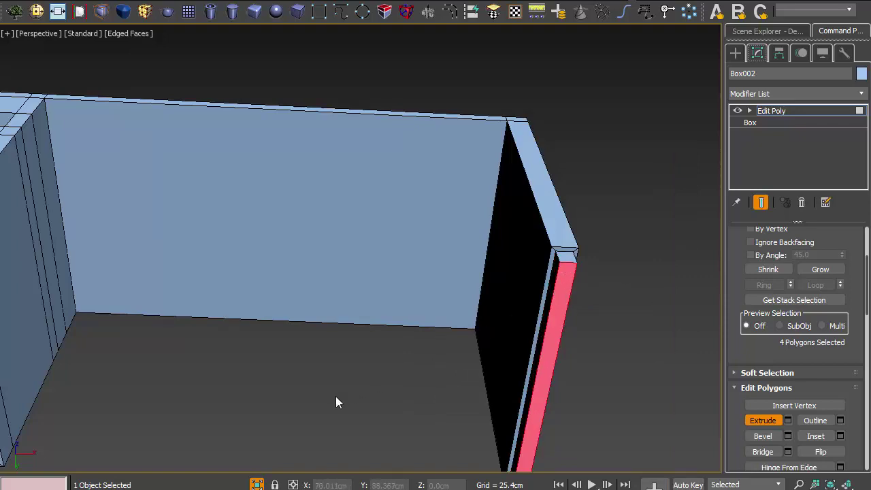
key("6")
mouse_move(381, 360)
middle_mouse_down("alt")
mouse_move(414, 374)
mouse_move(398, 372)
mouse_move(387, 387)
mouse_move(507, 367)
mouse_move(616, 363)
mouse_move(436, 367)
middle_mouse_up("alt")
scroll(398, 372, "down", 3)
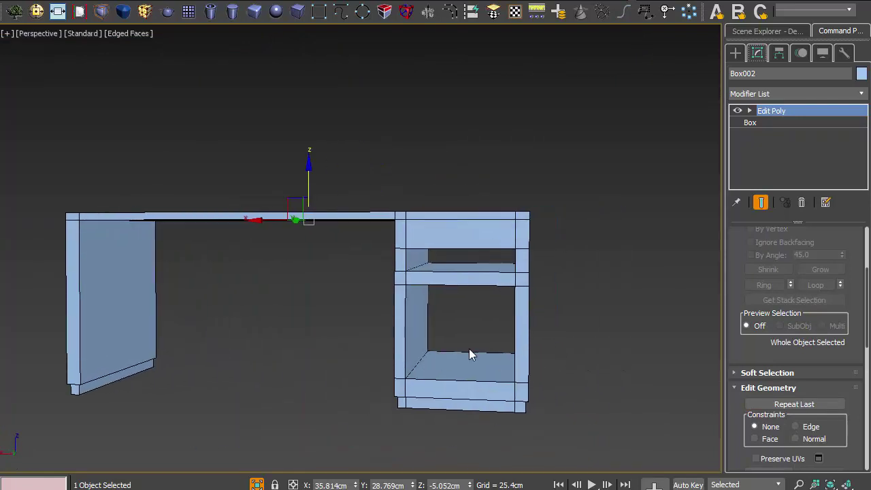
Draw a Plane over the cabinet's outline in the Front view.
key("f")
left_click(188, 11)
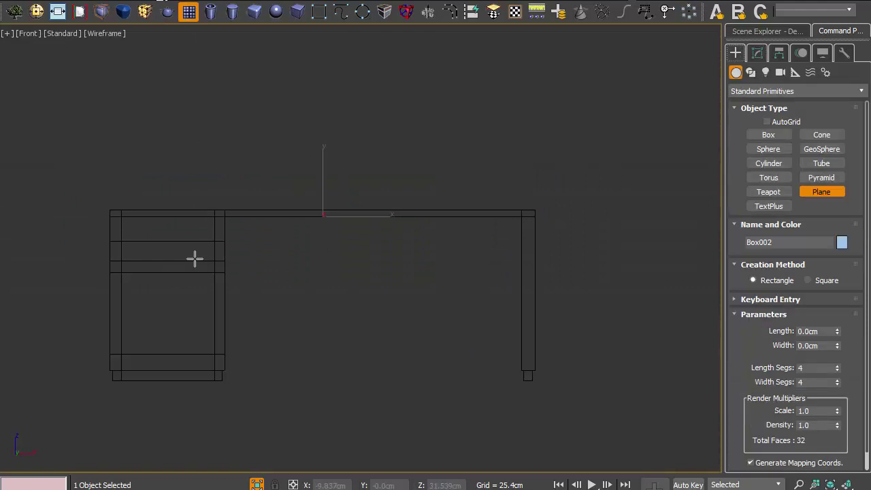
scroll(194, 256, "up", 2)
left_click_drag(122, 190, 273, 404)
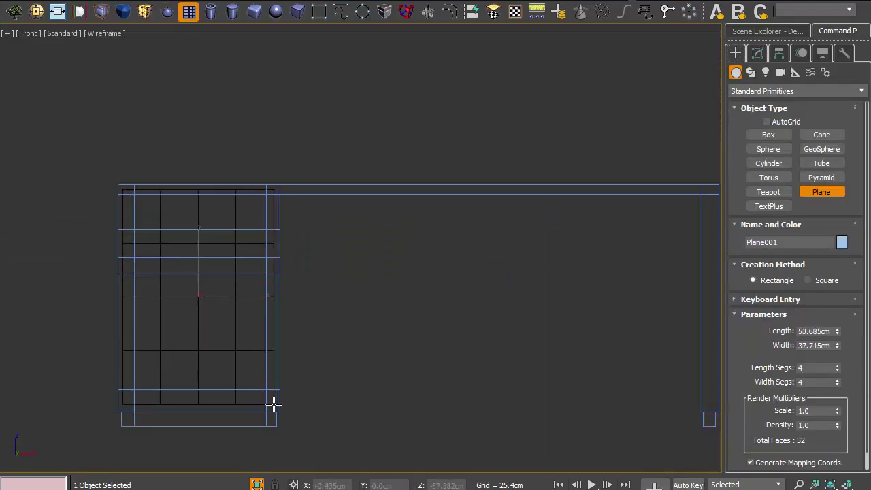
right_click(273, 404)
key("p")
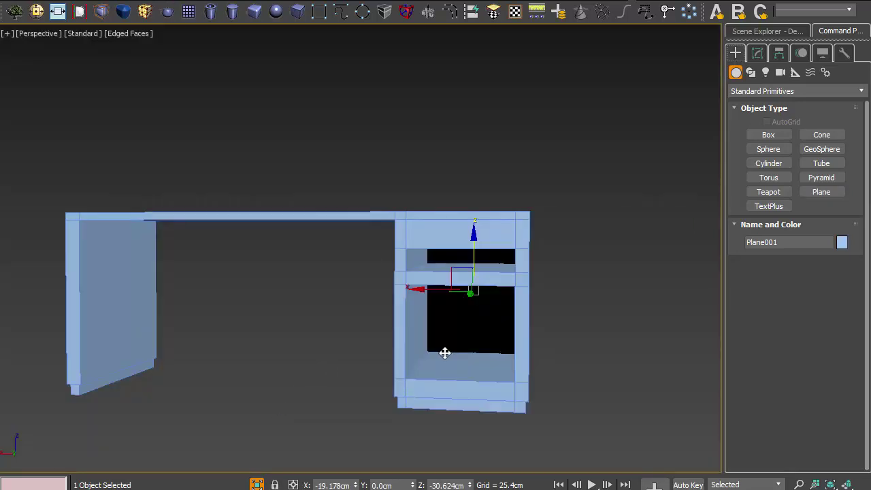
Move Plane001 along Y into the cabinet's side opening.
mouse_move(444, 353)
middle_mouse_down("alt")
mouse_move(418, 395)
mouse_move(299, 380)
middle_mouse_up("alt")
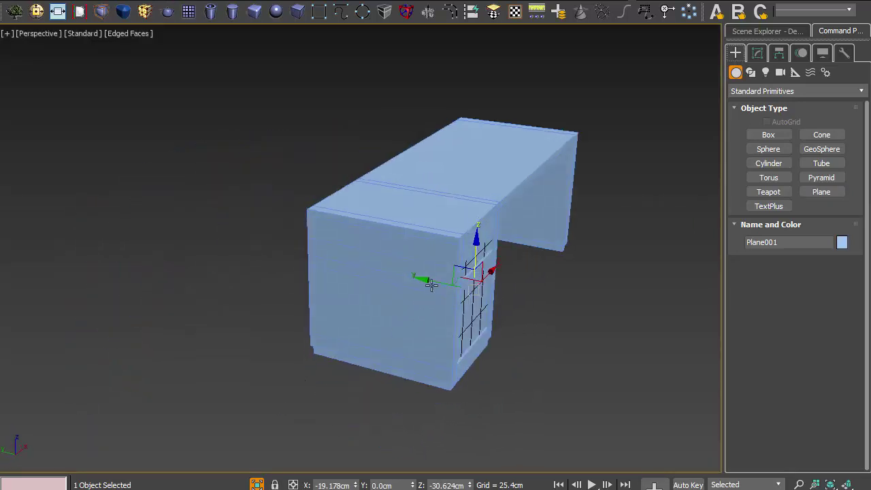
left_click_drag(425, 278, 292, 268)
middle_click_drag(292, 268, 402, 285, "alt")
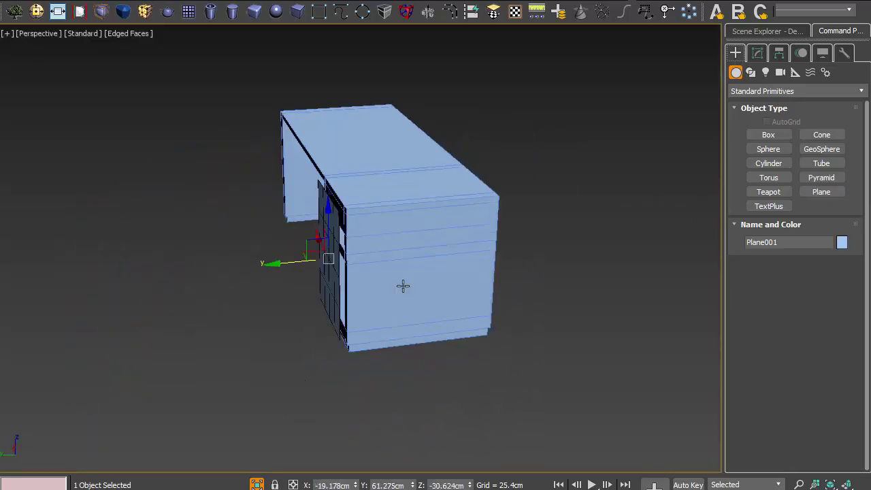
scroll(330, 258, "up", 4)
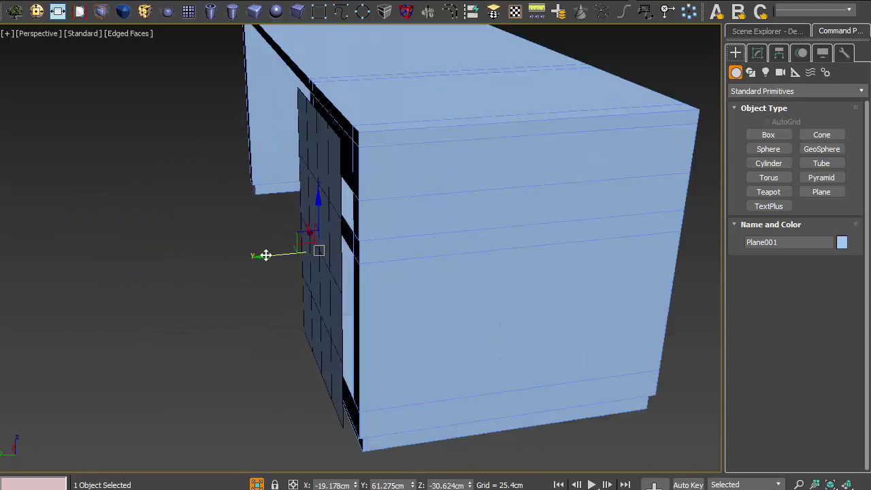
left_click_drag(265, 255, 280, 255)
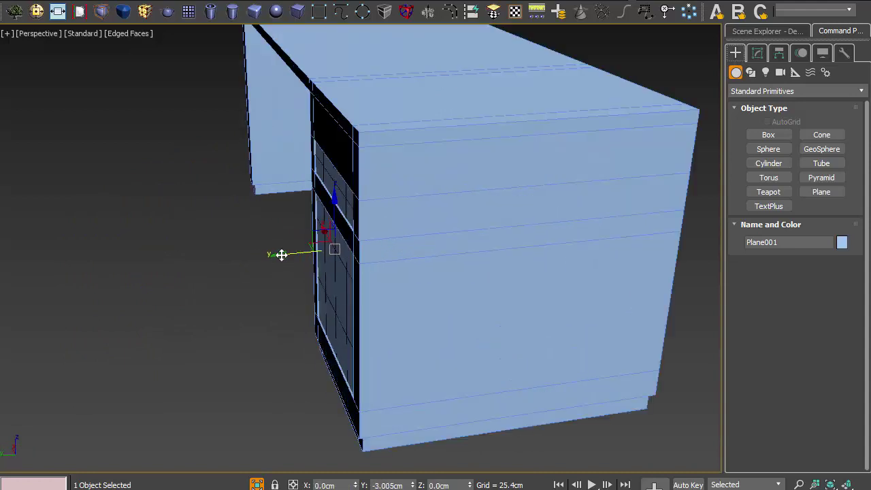
scroll(280, 254, "down", 3)
scroll(328, 311, "down", 3)
mouse_move(383, 298)
middle_mouse_down("alt")
mouse_move(383, 310)
mouse_move(299, 286)
middle_mouse_up("alt")
Select the desk top, zoom to fit it and view it from a lower angle.
left_click(274, 293)
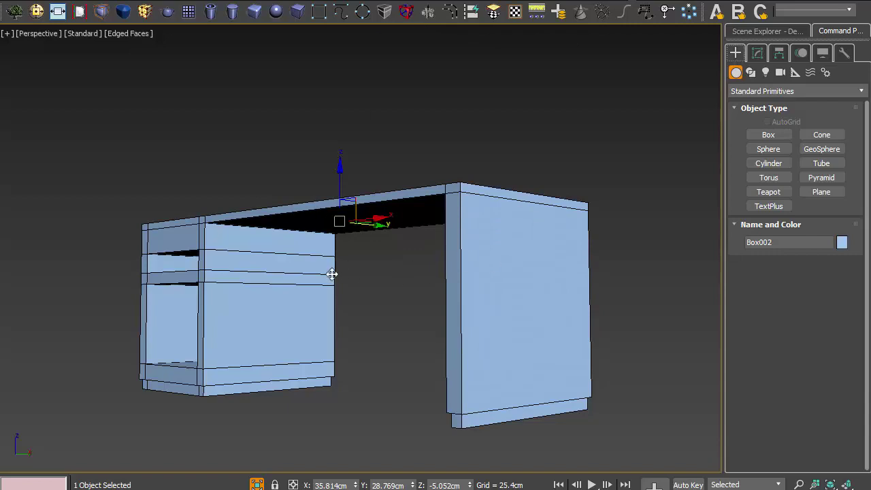
left_click(256, 484)
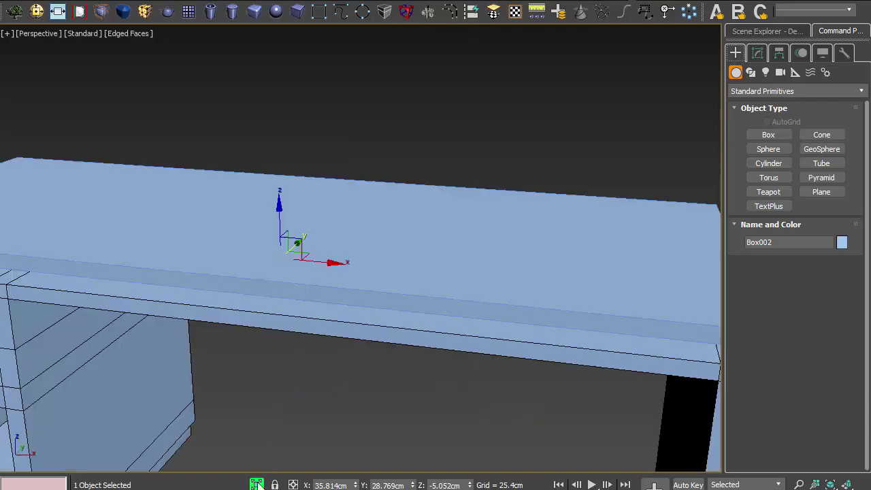
middle_click_drag(347, 346, 342, 252)
scroll(343, 252, "down", 3)
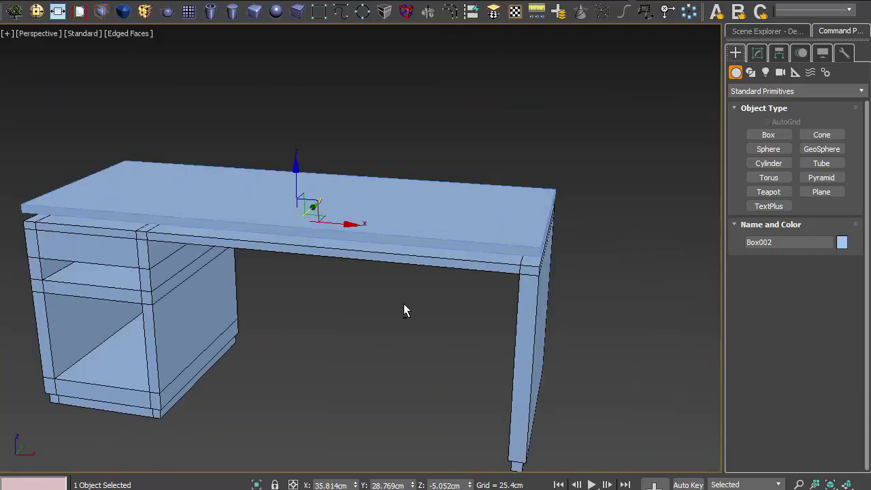
mouse_move(404, 309)
middle_mouse_down("alt")
mouse_move(389, 276)
mouse_move(371, 278)
middle_mouse_up("alt")
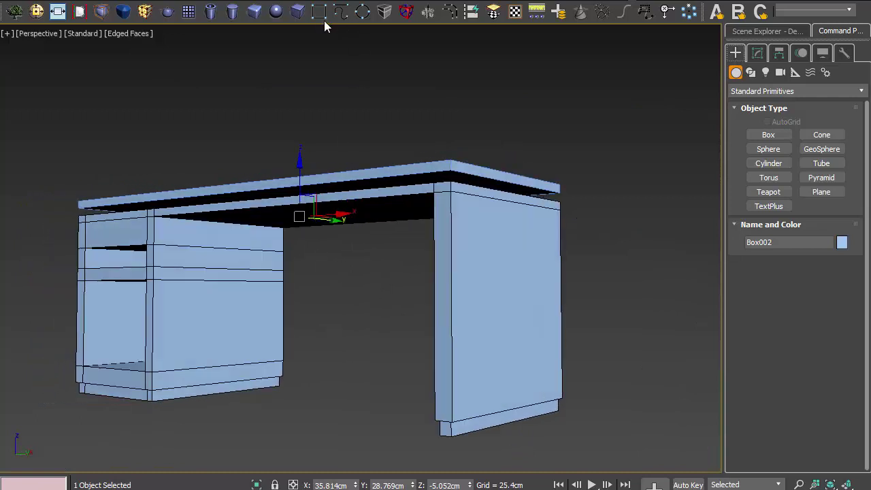
With AutoGrid on, draw a Cylinder rail from the cabinet side across to the right support.
left_click(232, 12)
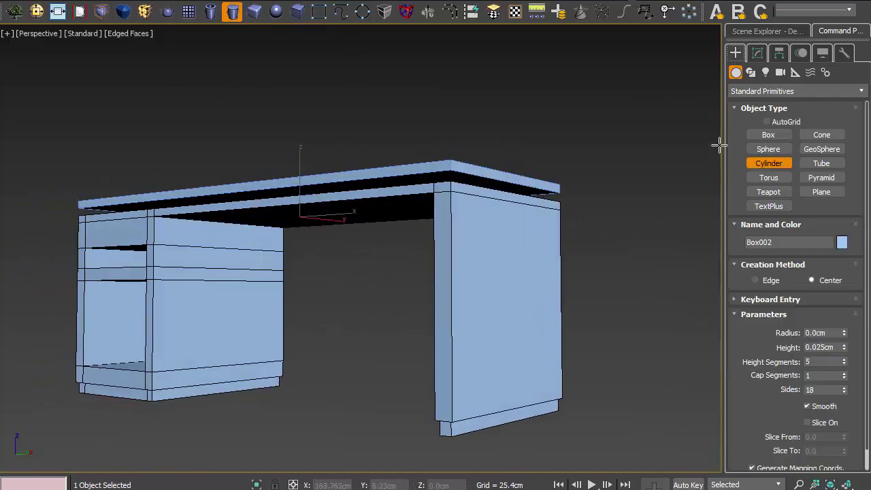
left_click(766, 121)
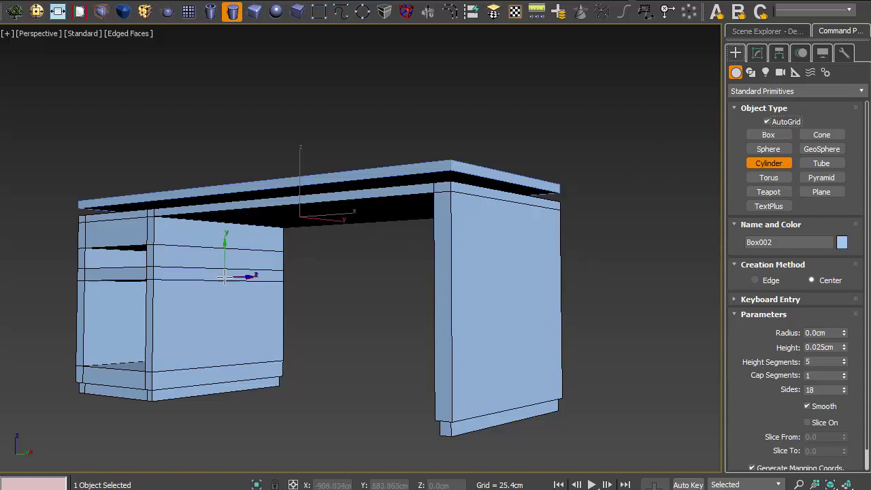
left_click_drag(238, 268, 239, 269)
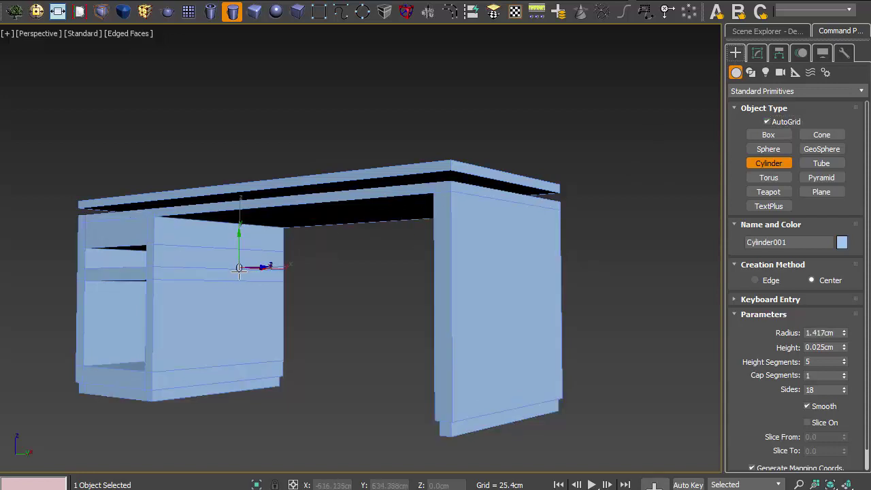
left_click(511, 235)
right_click(512, 240)
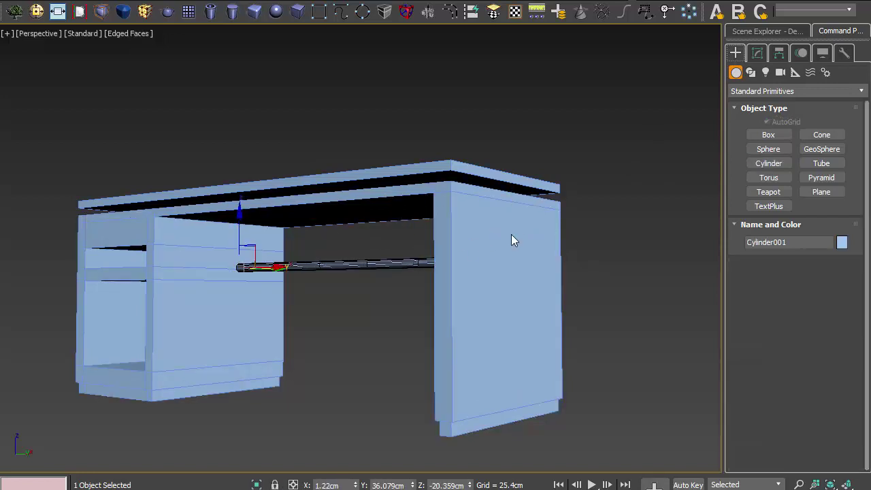
middle_click_drag(511, 234, 440, 299, "alt")
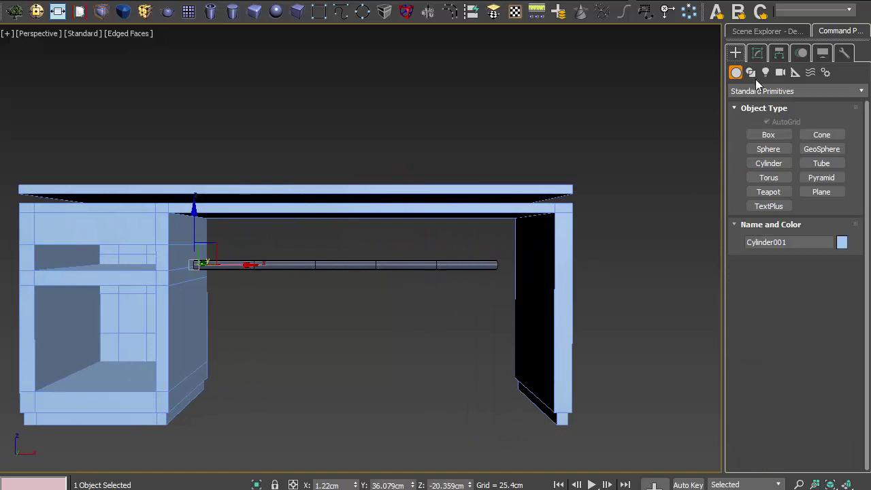
Set the rail's Height to 108.526cm so it ends inside the support, then duplicate it.
left_click(756, 55)
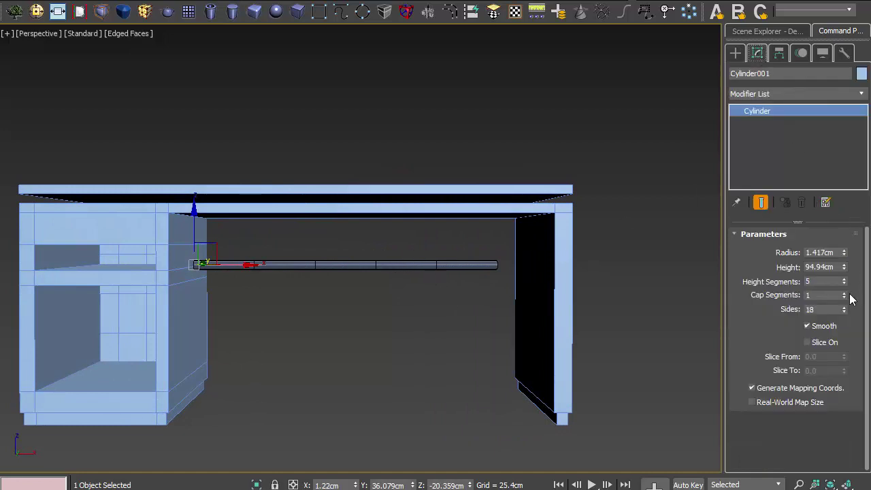
left_click_drag(843, 268, 845, 246)
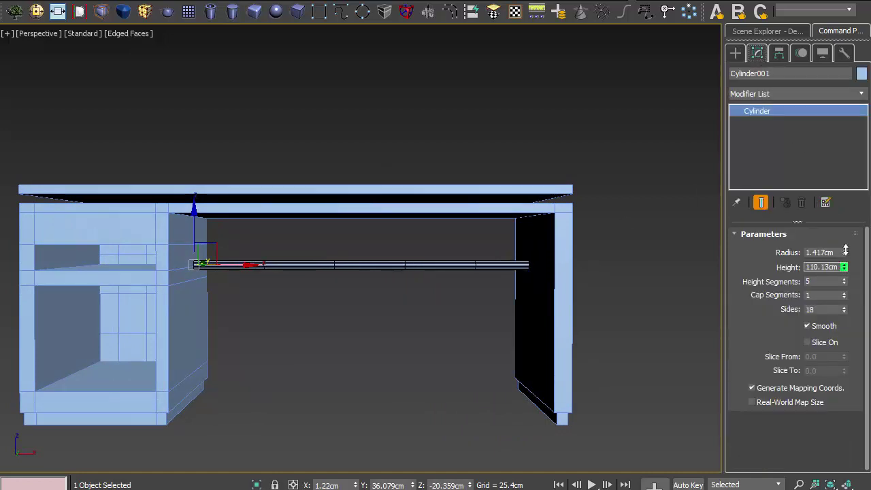
middle_click_drag(680, 292, 530, 318, "alt")
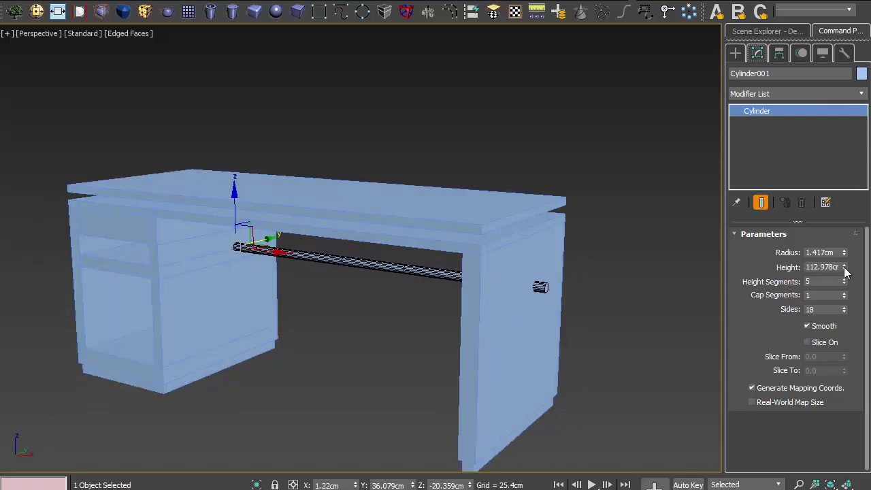
left_click_drag(844, 268, 846, 275)
middle_click_drag(530, 292, 466, 293, "alt")
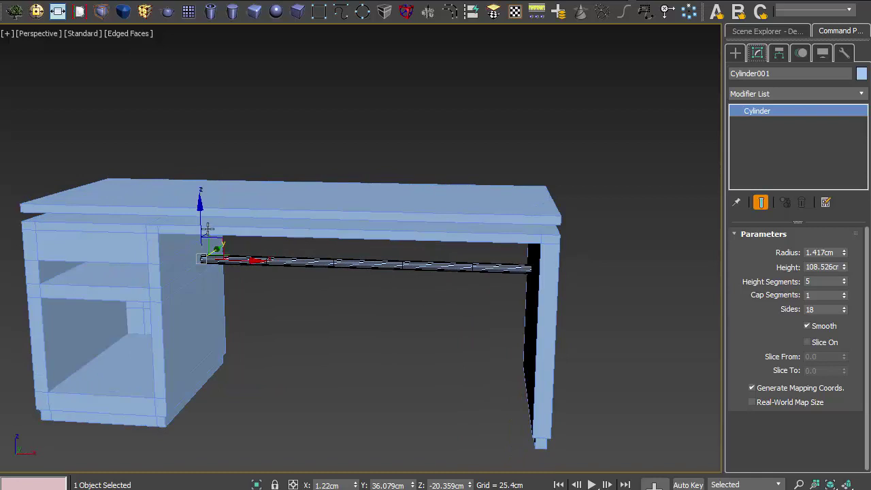
left_click_drag(202, 218, 200, 235, "shift")
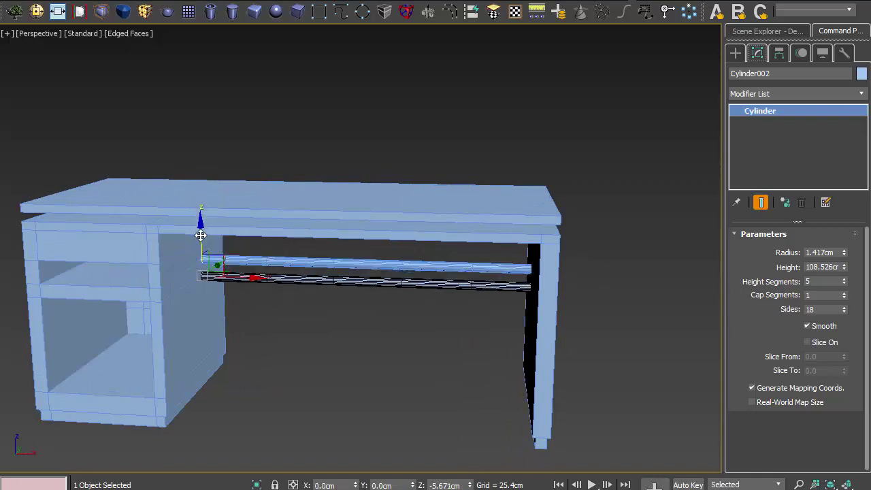
Cancel the duplicate and thin the rail to a 0.833cm radius.
left_click(505, 304)
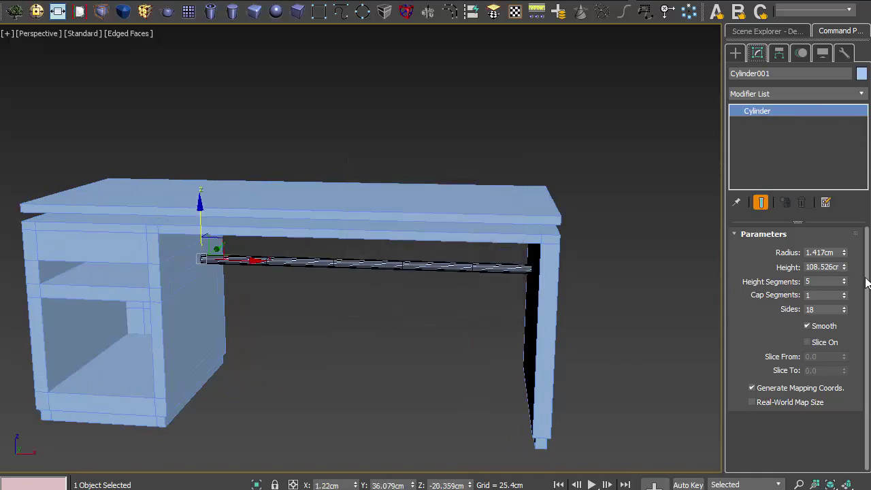
left_click_drag(843, 254, 844, 270)
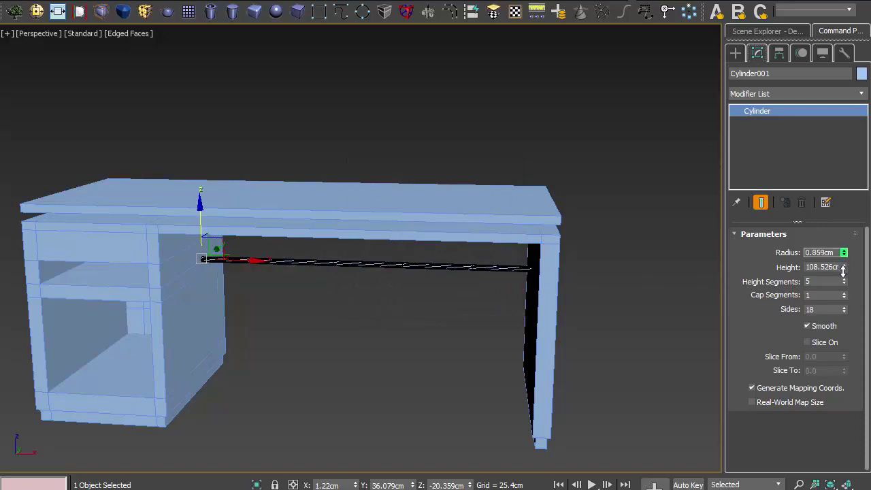
scroll(333, 294, "up", 4)
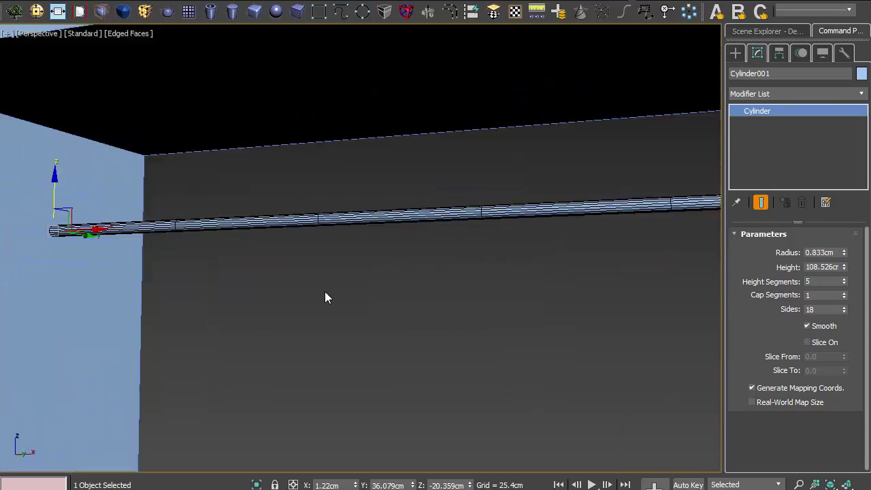
scroll(316, 289, "up", 2)
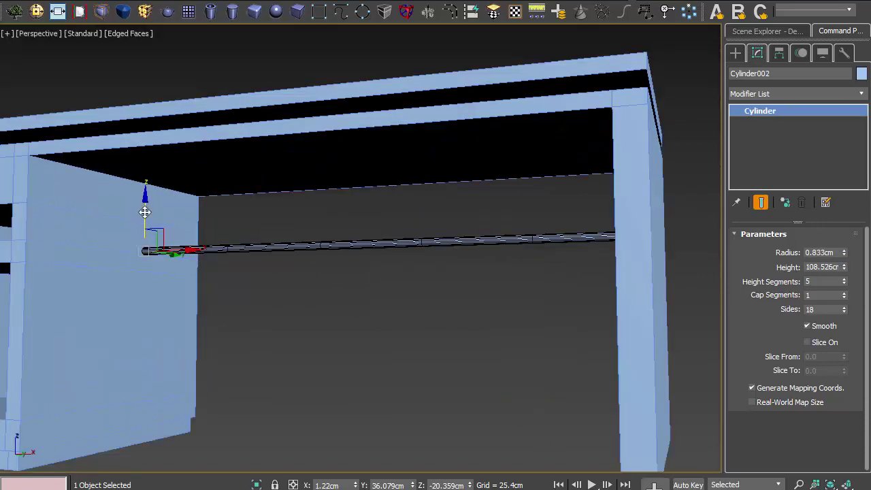
Shift-drag the rail along Z with Number of Copies set to 2 to add parallel rails.
left_click_drag(144, 209, 144, 231, "shift")
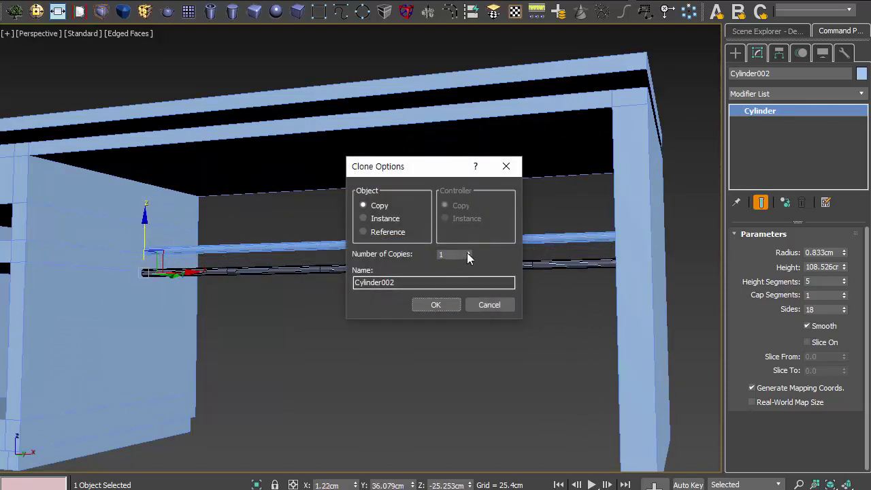
left_click(467, 252)
left_click(435, 304)
scroll(428, 364, "down", 3)
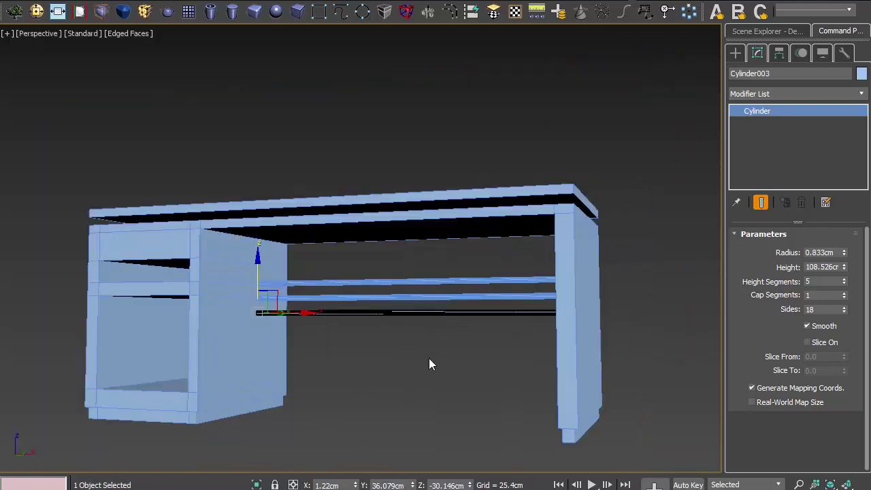
mouse_move(429, 358)
middle_mouse_down("alt")
mouse_move(403, 339)
mouse_move(401, 367)
mouse_move(402, 333)
middle_mouse_up("alt")
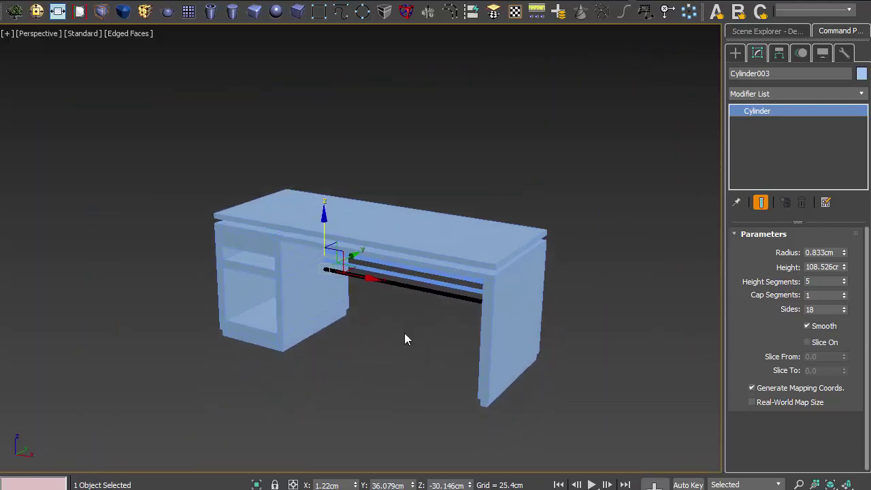